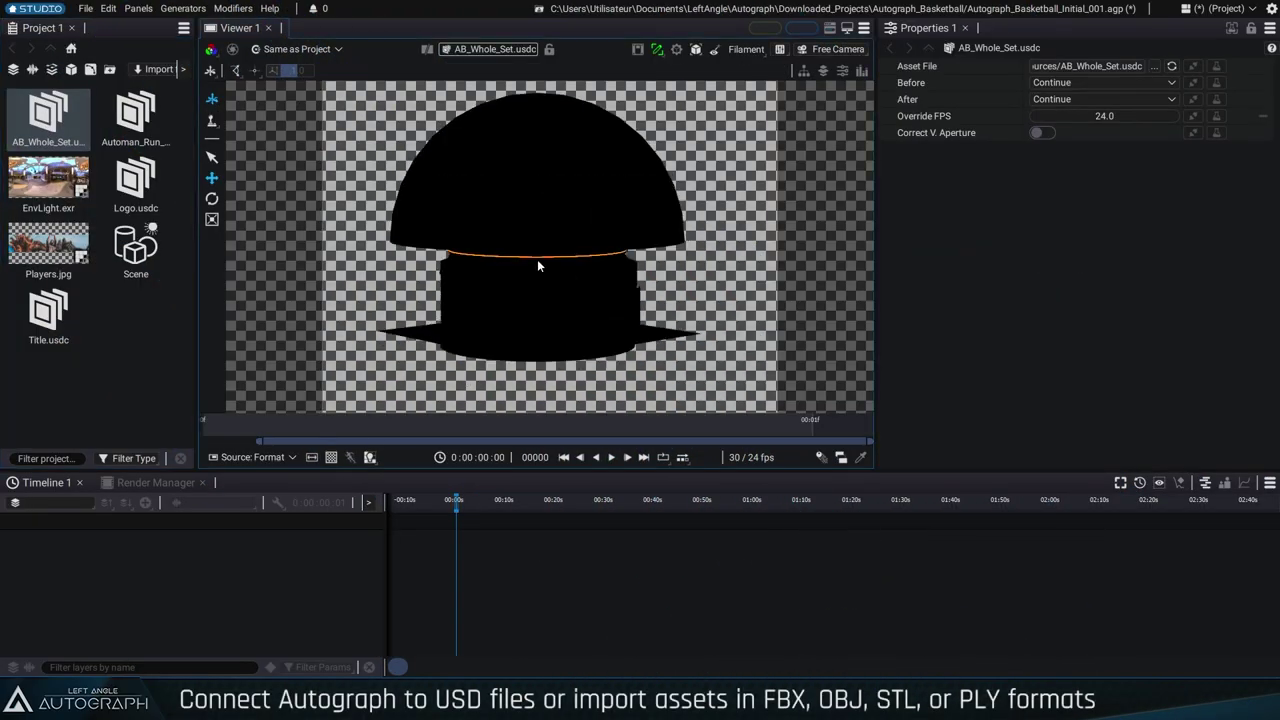
Preview the AB_Whole_Set, Automan_Run and Logo.usdc assets, then create a 1920x1080, 30 fps, 150-frame composition.
{"action": "left_click_drag", "start_coordinate": [537, 265], "coordinate": [563, 277]}
{"action": "left_click", "coordinate": [153, 121]}
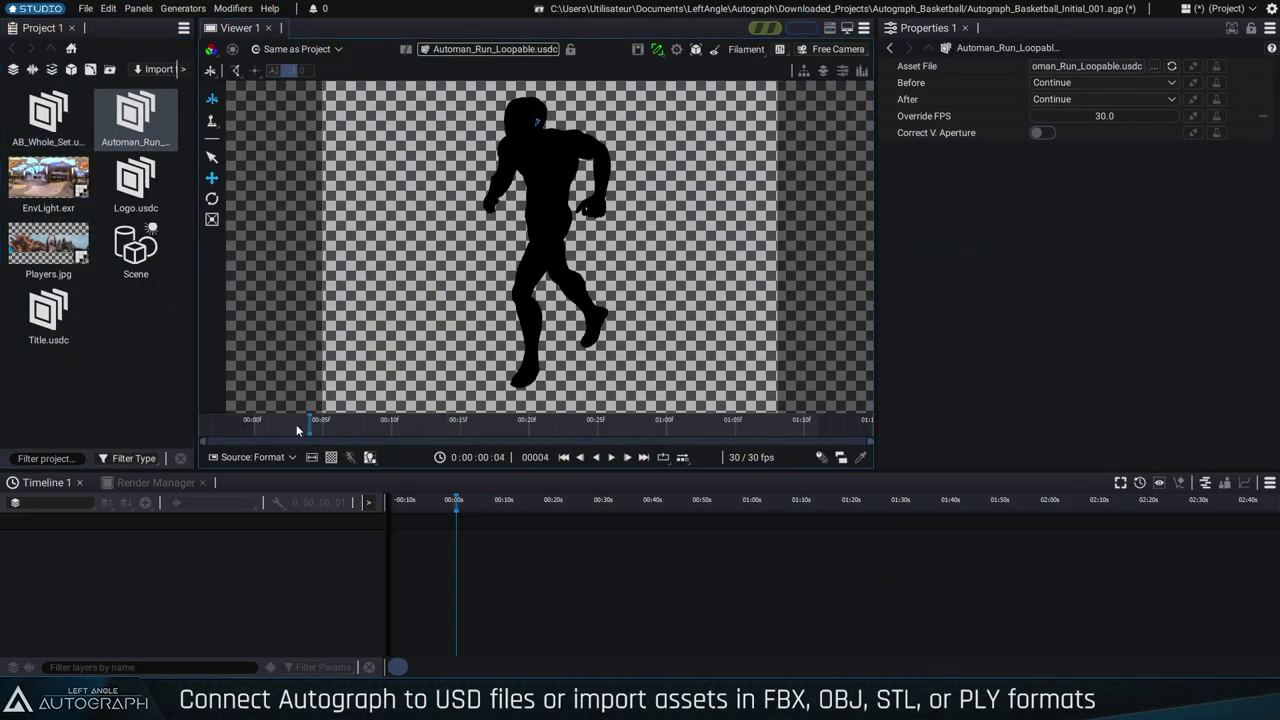
{"action": "left_click", "coordinate": [134, 190]}
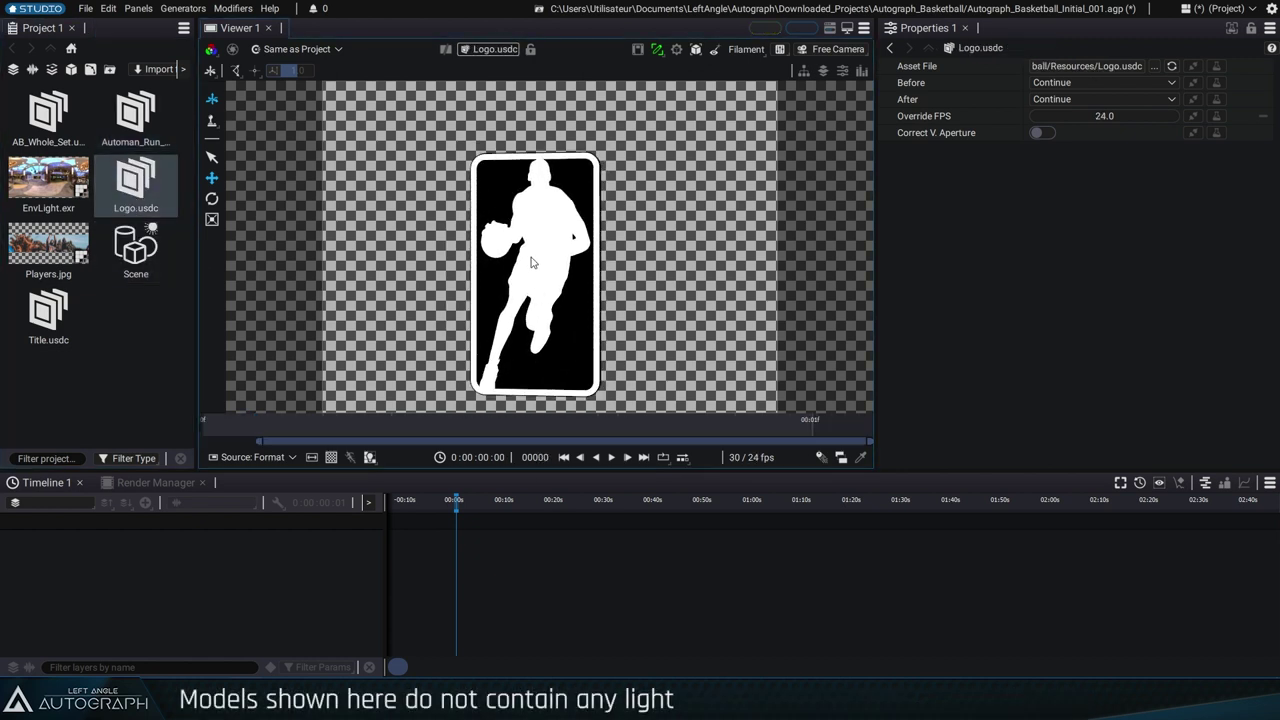
{"action": "left_click", "coordinate": [13, 70]}
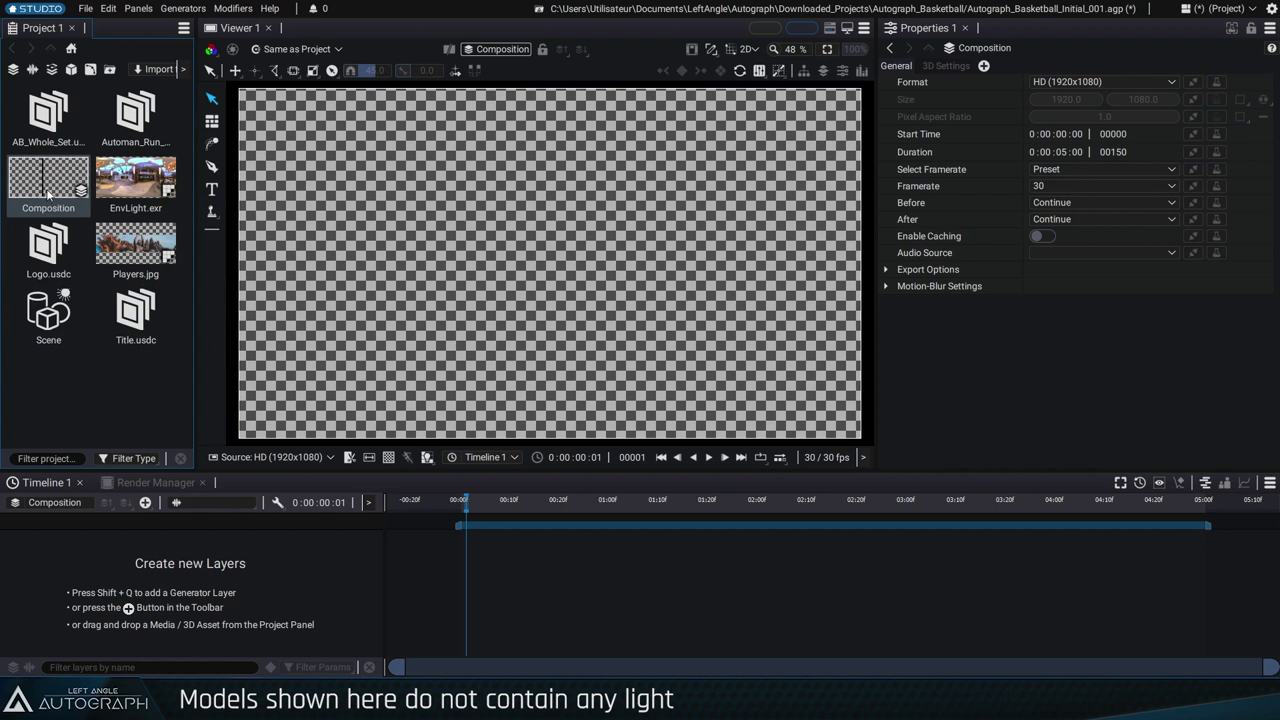
Add AB_Whole_Set.usdc to the timeline and view the set at an angle in 3D.
{"action": "left_click_drag", "start_coordinate": [114, 548], "coordinate": [120, 572]}
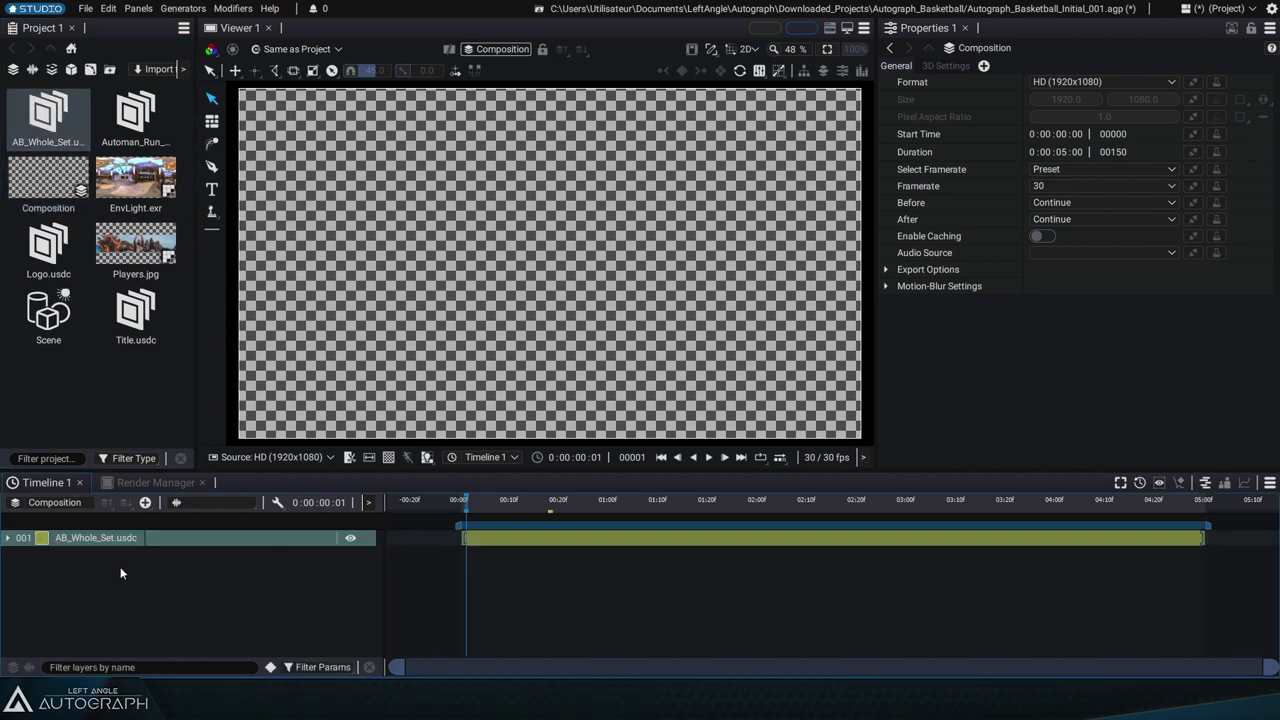
{"action": "left_click", "coordinate": [757, 47]}
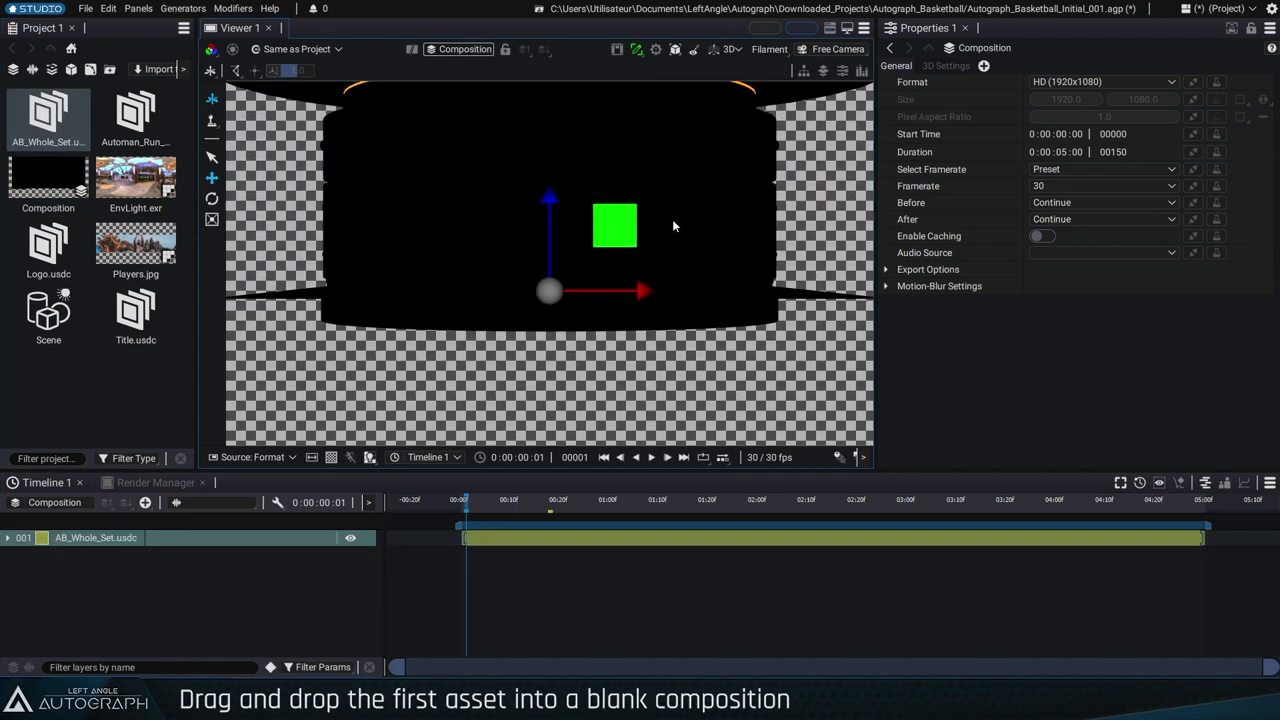
{"action": "left_click_drag", "start_coordinate": [672, 219], "coordinate": [573, 282]}
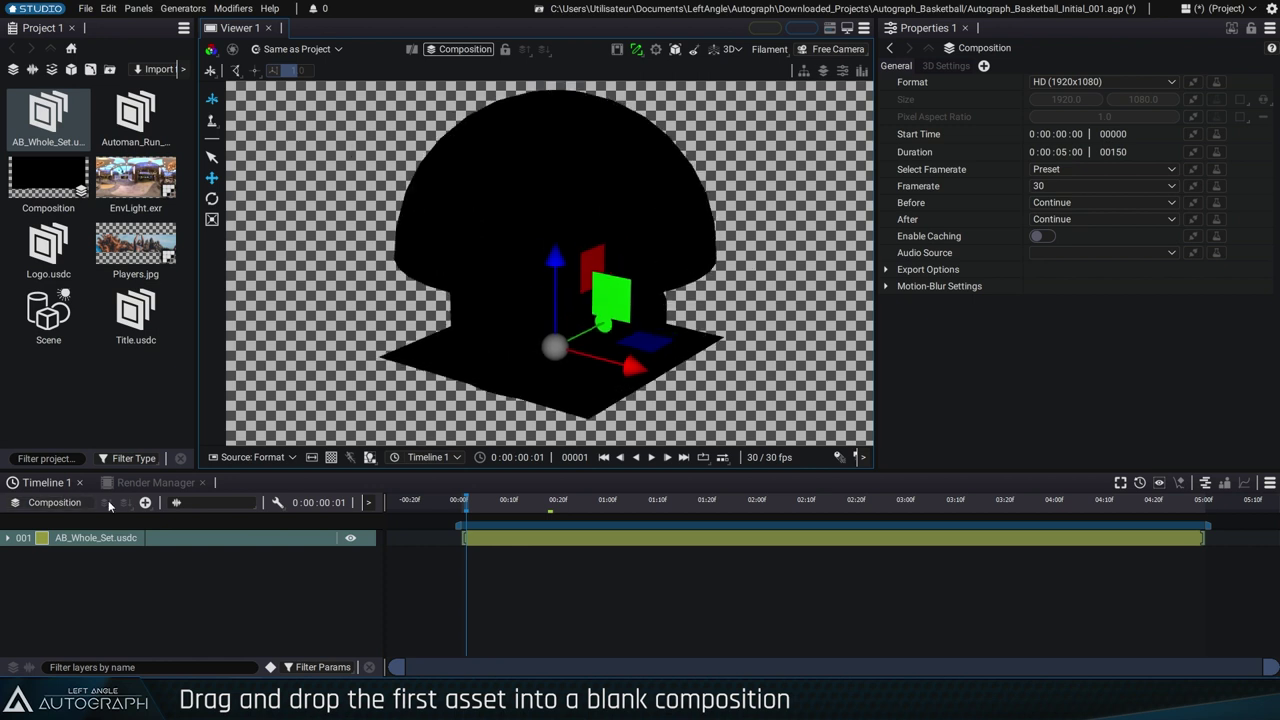
Add a Light layer and set its Light Type to Dome Light.
{"action": "left_click", "coordinate": [146, 503]}
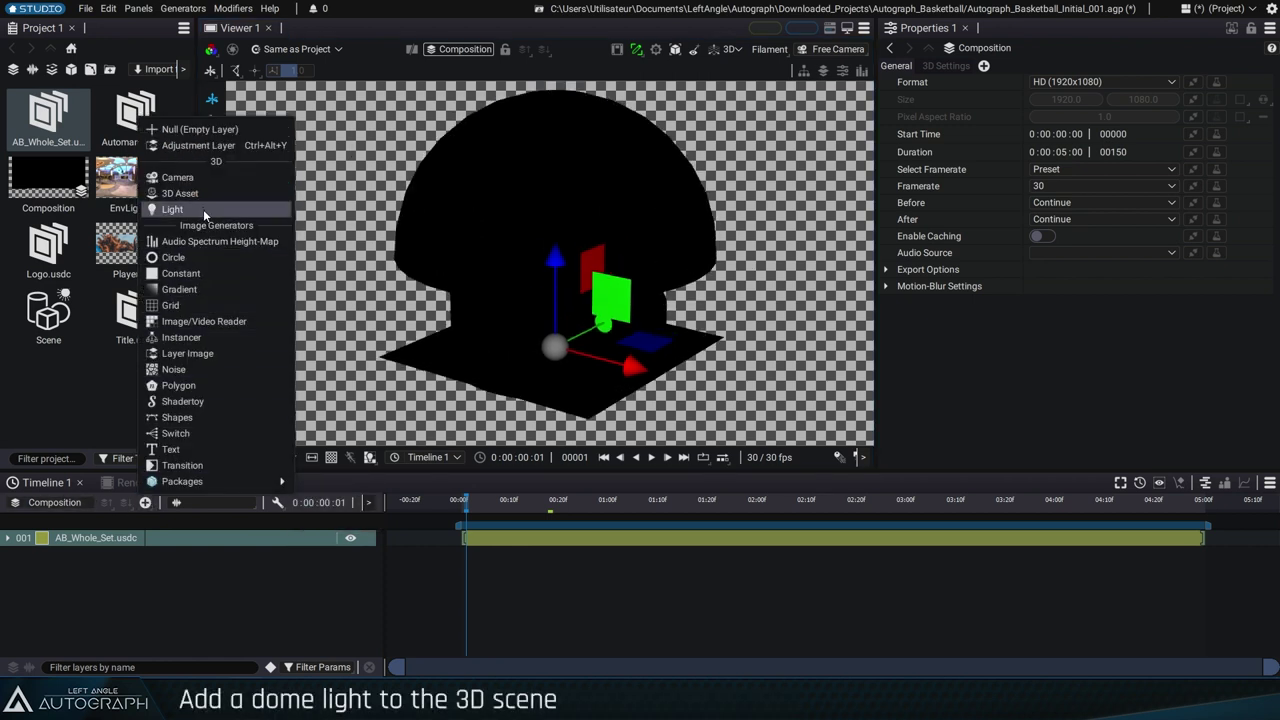
{"action": "left_click", "coordinate": [172, 209]}
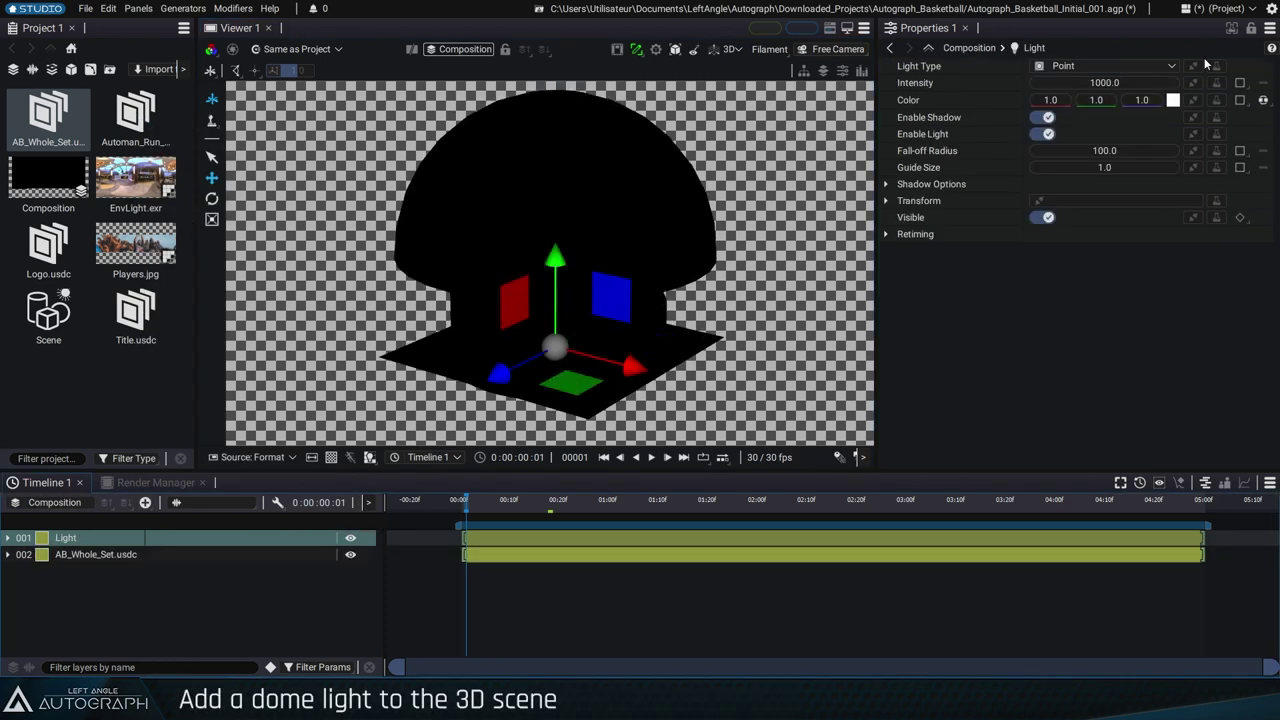
{"action": "left_click", "coordinate": [1087, 67]}
{"action": "left_click", "coordinate": [1072, 116]}
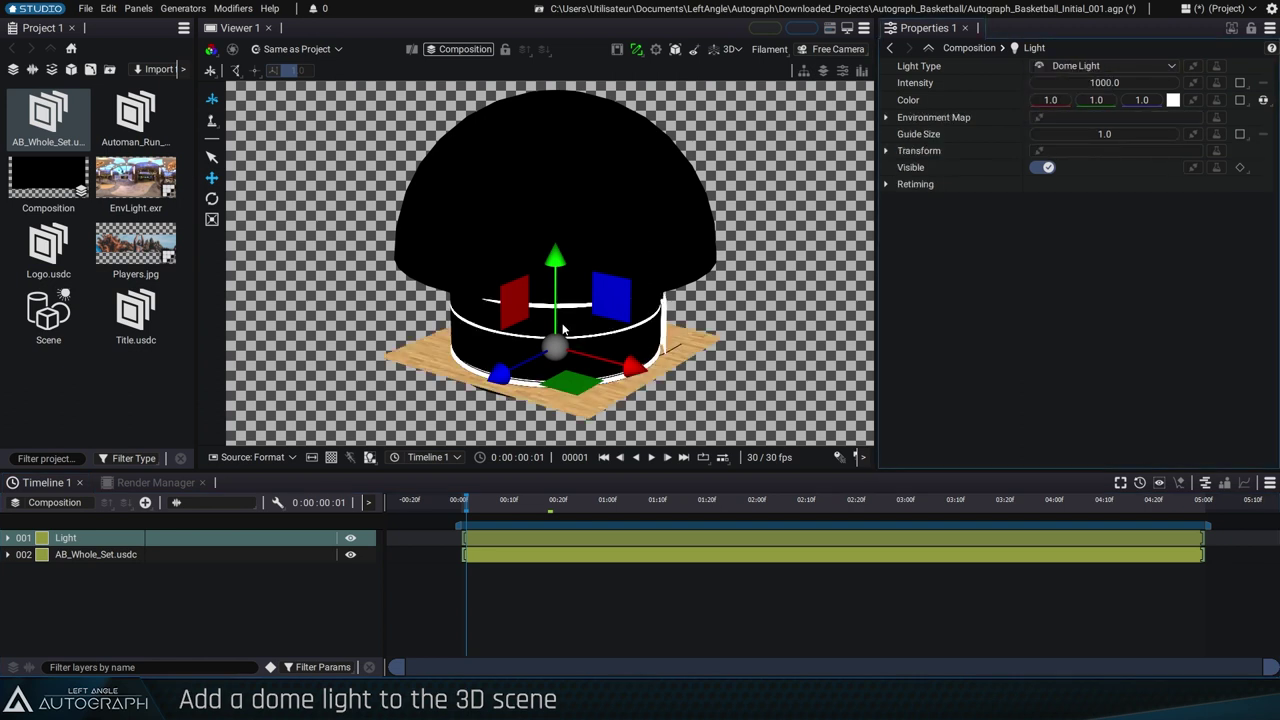
{"action": "left_click_drag", "start_coordinate": [563, 330], "coordinate": [567, 320]}
{"action": "left_click_drag", "start_coordinate": [127, 215], "coordinate": [1262, 122]}
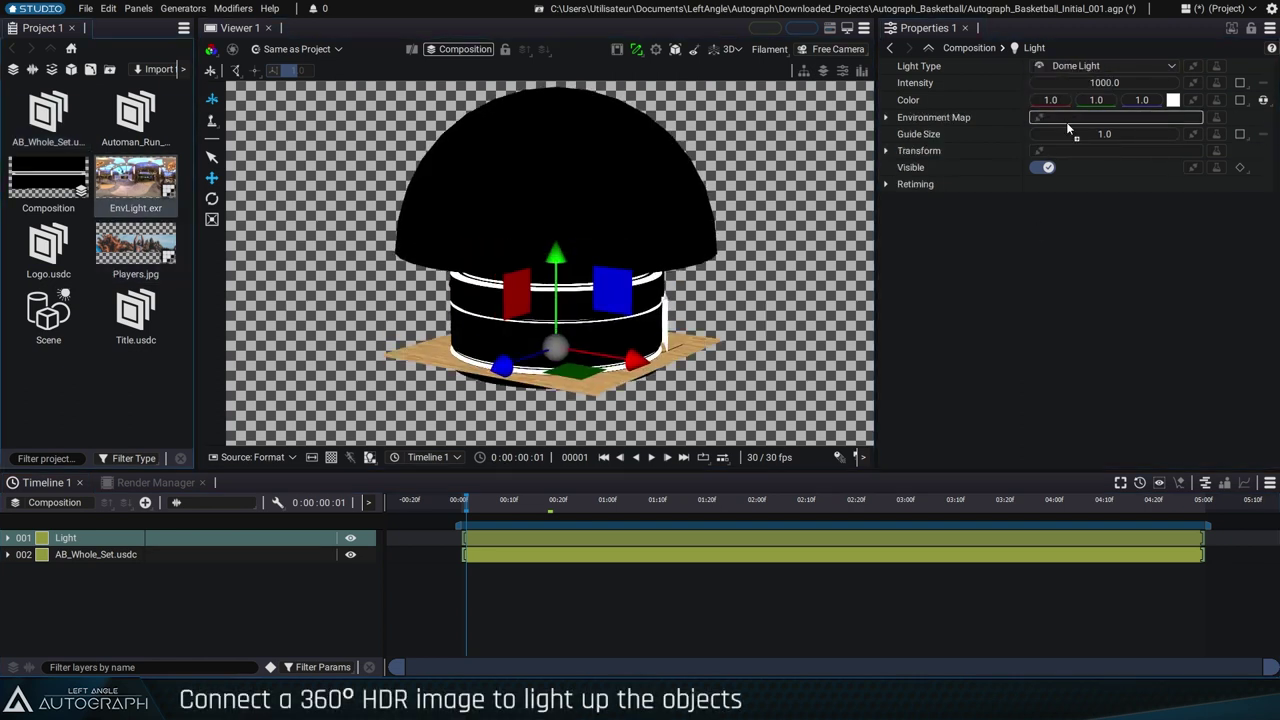
Use EnvLight.exr as the dome light's environment map and shift it sideways.
{"action": "left_click_drag", "start_coordinate": [1067, 127], "coordinate": [1070, 118]}
{"action": "left_click_drag", "start_coordinate": [617, 370], "coordinate": [894, 410]}
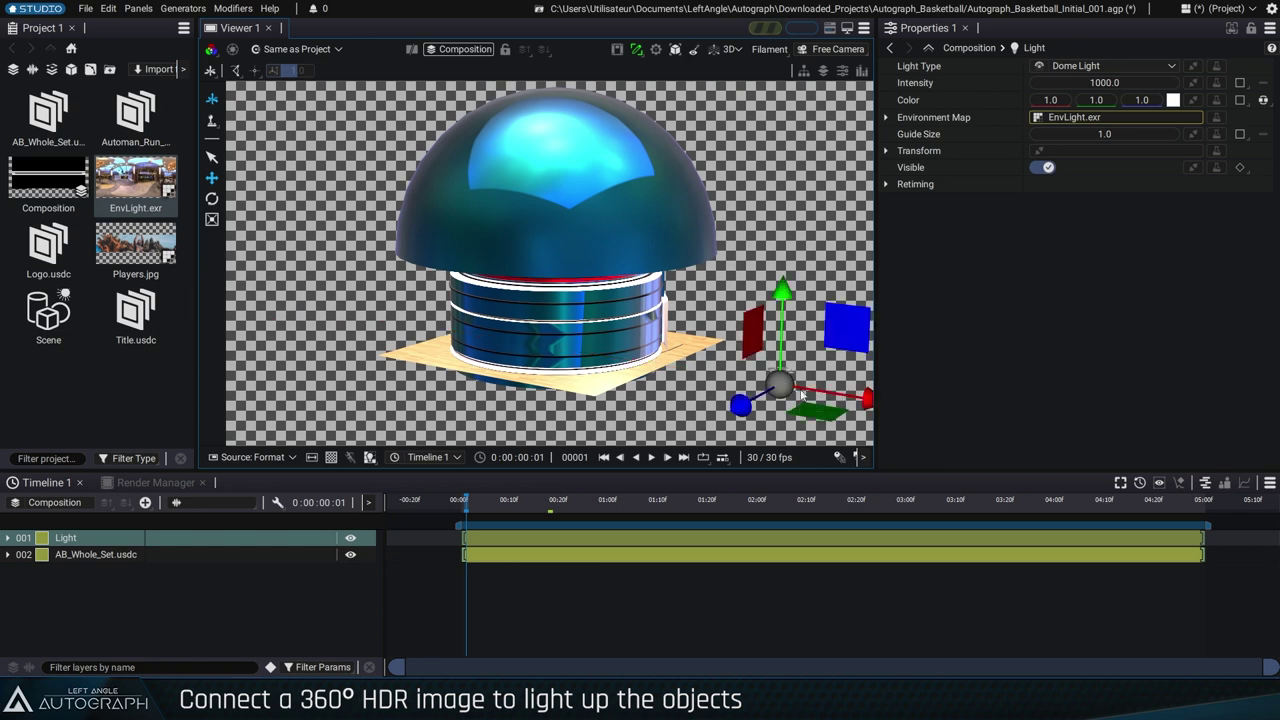
{"action": "mouse_move", "coordinate": [801, 397]}
{"action": "left_mouse_down"}
{"action": "mouse_move", "coordinate": [676, 312]}
{"action": "mouse_move", "coordinate": [705, 205]}
{"action": "mouse_move", "coordinate": [771, 243]}
{"action": "left_mouse_up"}
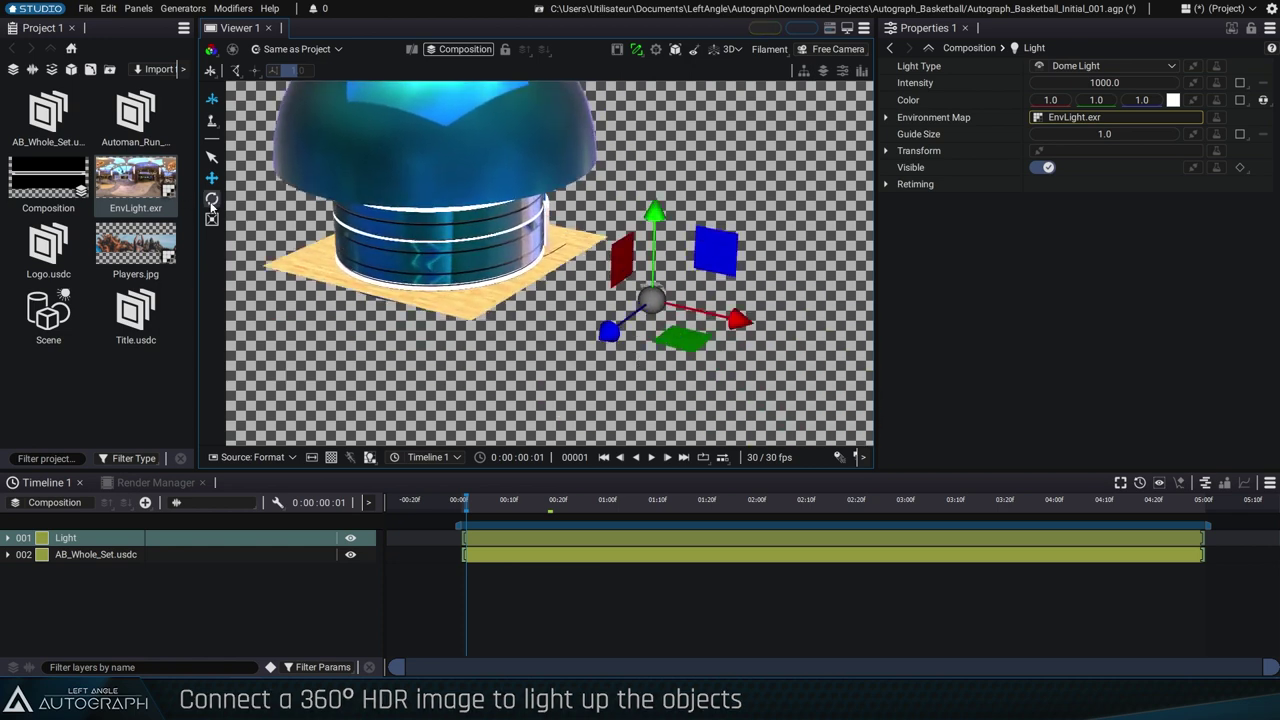
Rotate the dome light environment around Y to change the court's lighting and reflections.
{"action": "left_click", "coordinate": [211, 199]}
{"action": "scroll", "coordinate": [476, 250], "scroll_direction": "up", "scroll_amount": 5}
{"action": "scroll", "coordinate": [332, 256], "scroll_direction": "up", "scroll_amount": 5}
{"action": "scroll", "coordinate": [571, 297], "scroll_direction": "up", "scroll_amount": 5}
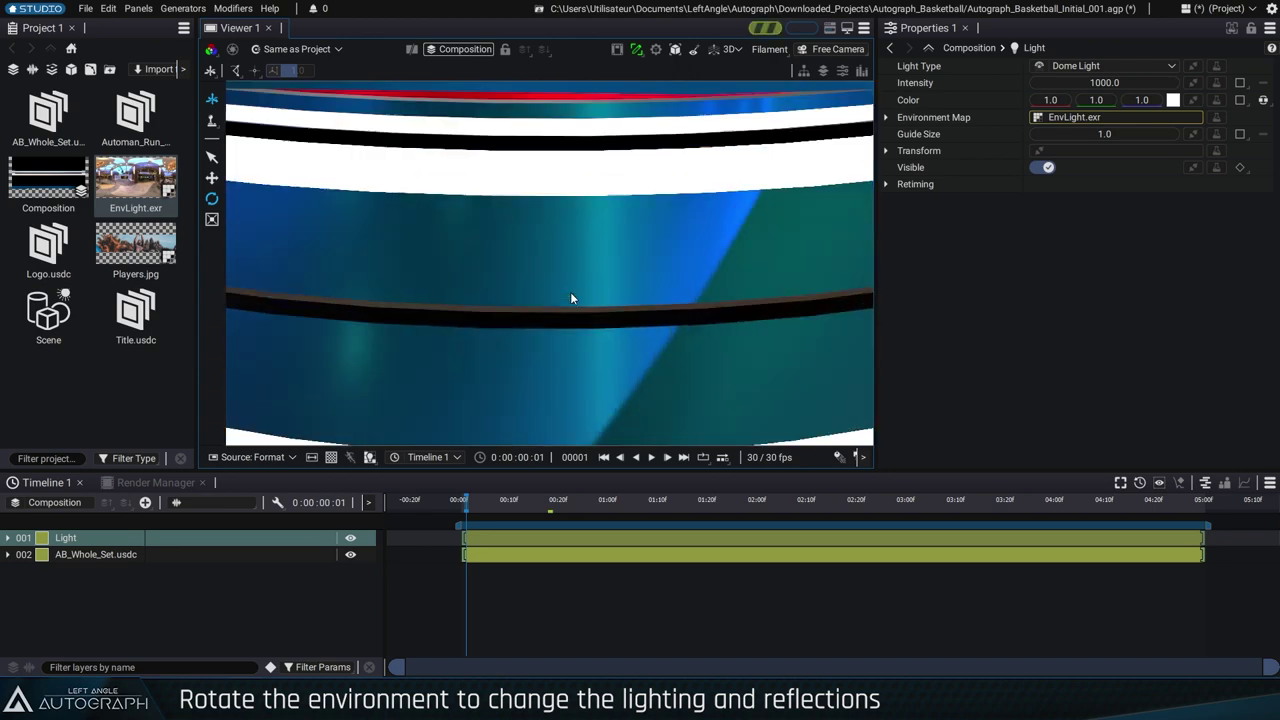
{"action": "scroll", "coordinate": [571, 297], "scroll_direction": "up", "scroll_amount": 5}
{"action": "left_click_drag", "start_coordinate": [503, 354], "coordinate": [712, 256]}
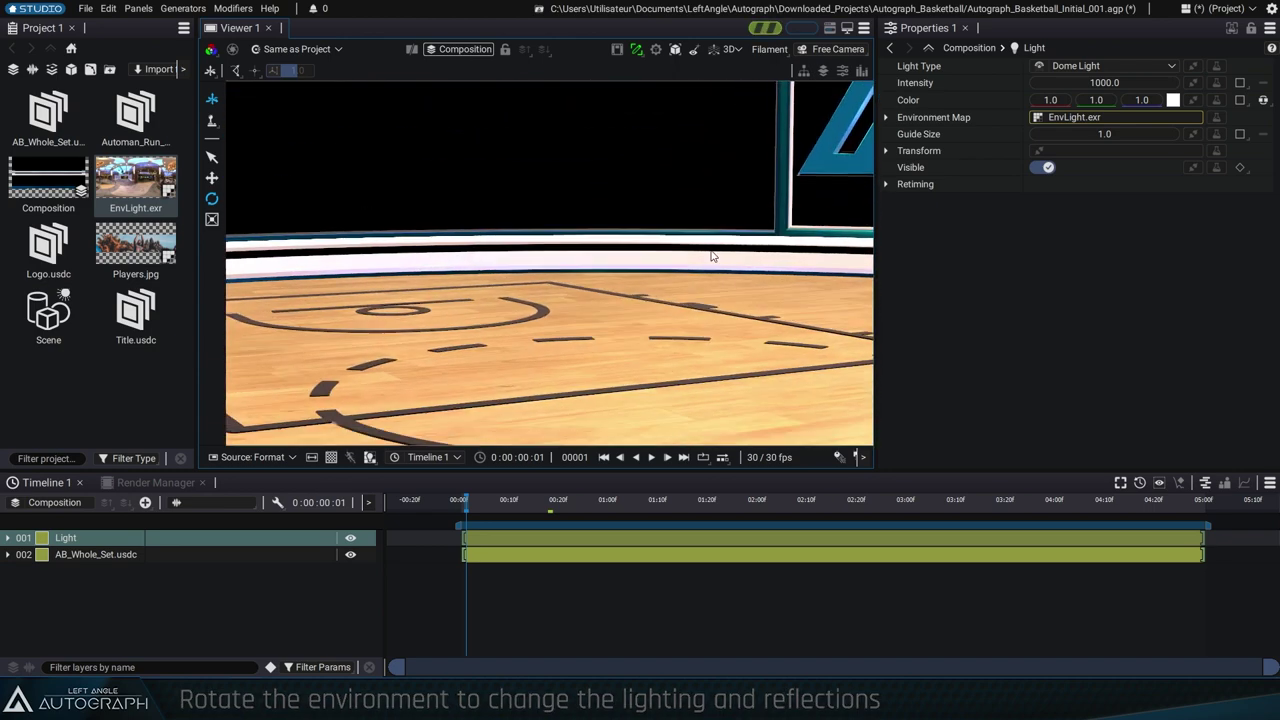
{"action": "left_click", "coordinate": [835, 49]}
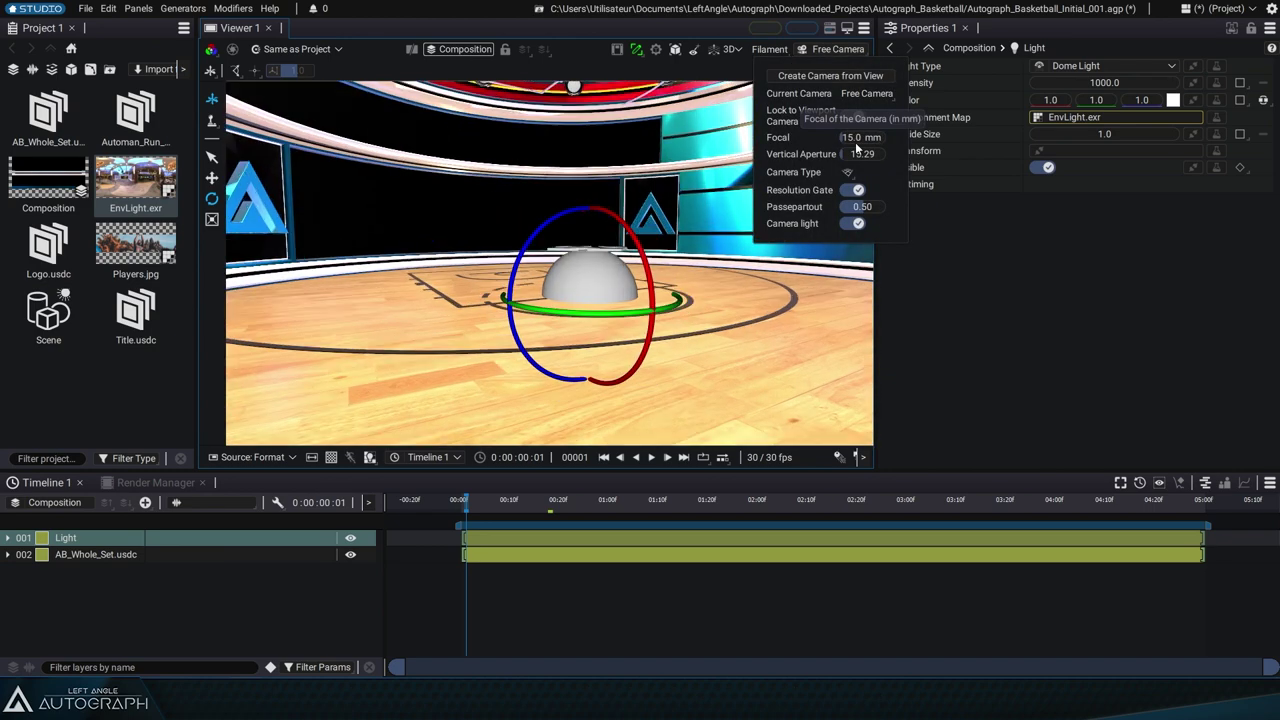
{"action": "mouse_move", "coordinate": [500, 295]}
{"action": "left_mouse_down"}
{"action": "mouse_move", "coordinate": [560, 340]}
{"action": "mouse_move", "coordinate": [643, 345]}
{"action": "left_mouse_up"}
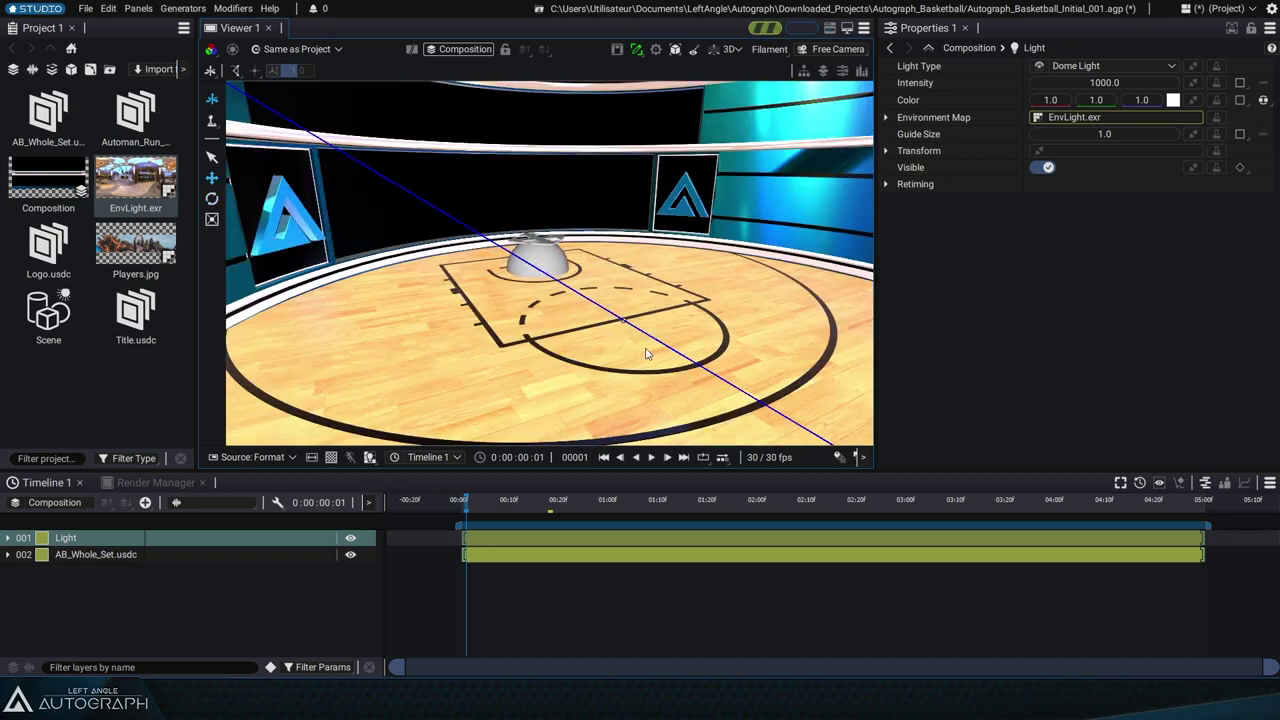
Add Logo.usdc to the composition, standing on the court.
{"action": "left_click_drag", "start_coordinate": [48, 245], "coordinate": [110, 540]}
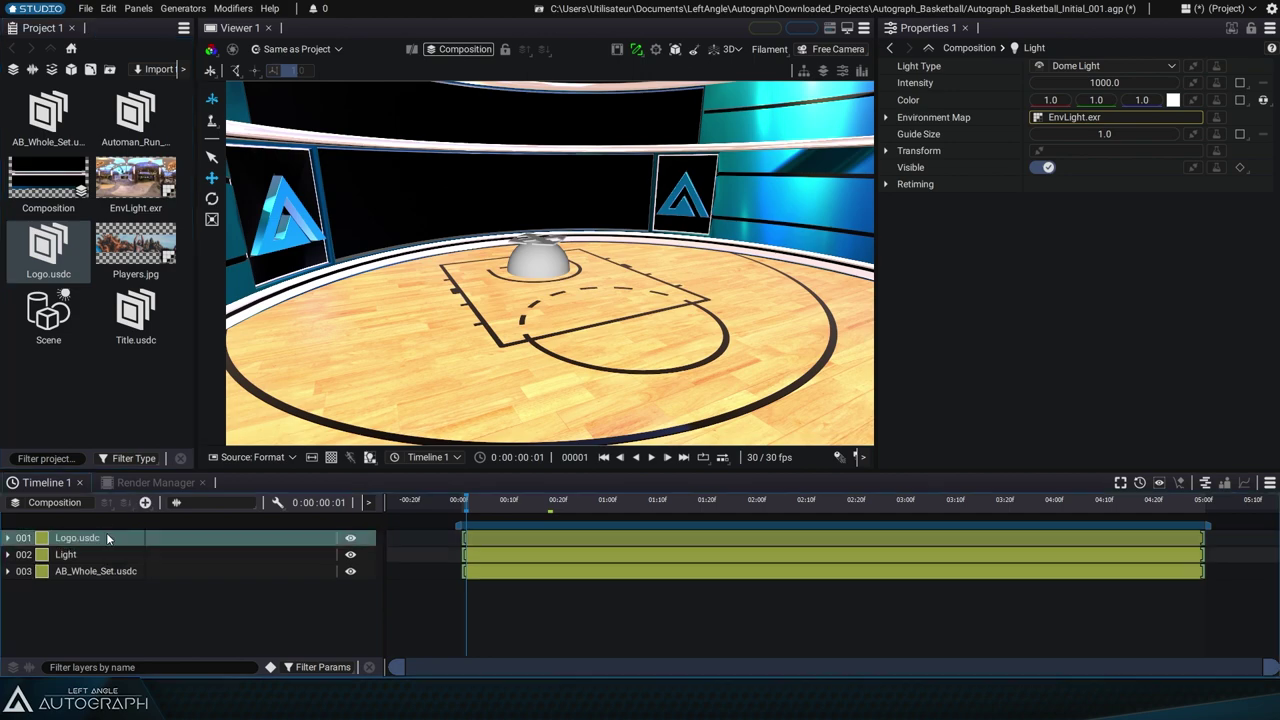
{"action": "left_click_drag", "start_coordinate": [645, 298], "coordinate": [636, 189]}
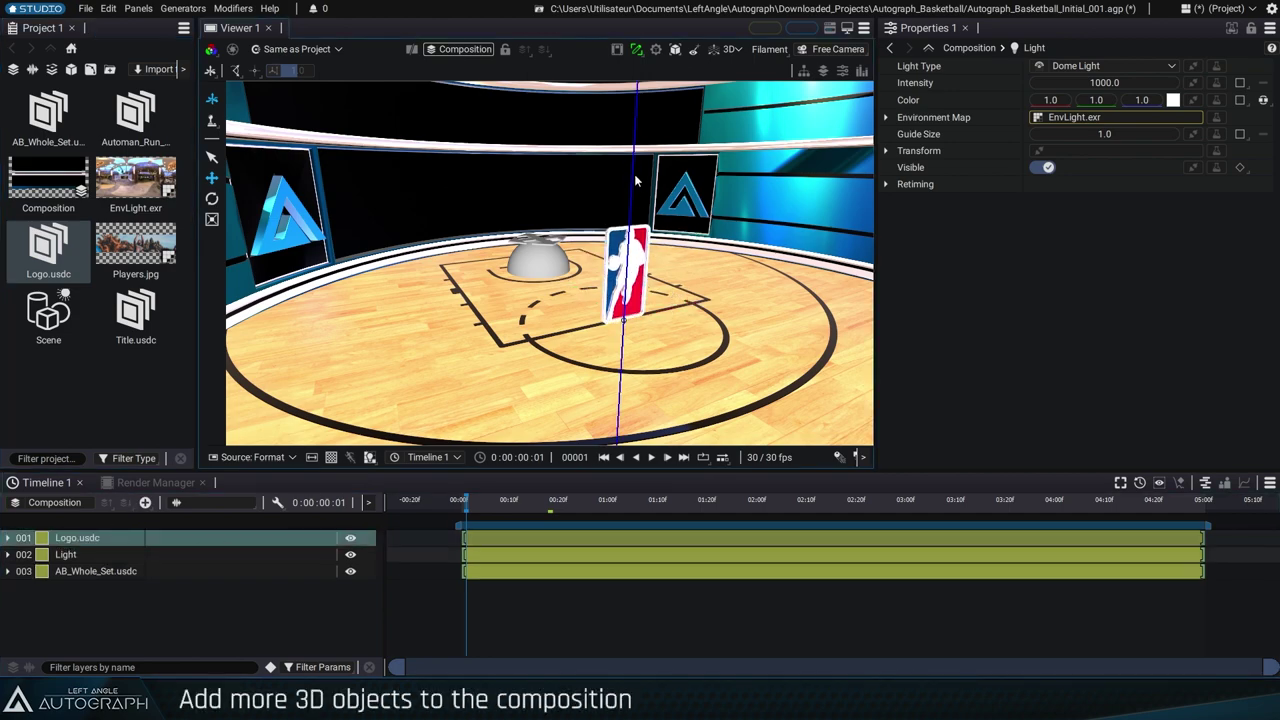
{"action": "left_click_drag", "start_coordinate": [697, 268], "coordinate": [600, 285]}
{"action": "scroll", "coordinate": [540, 298], "scroll_direction": "up", "scroll_amount": 3}
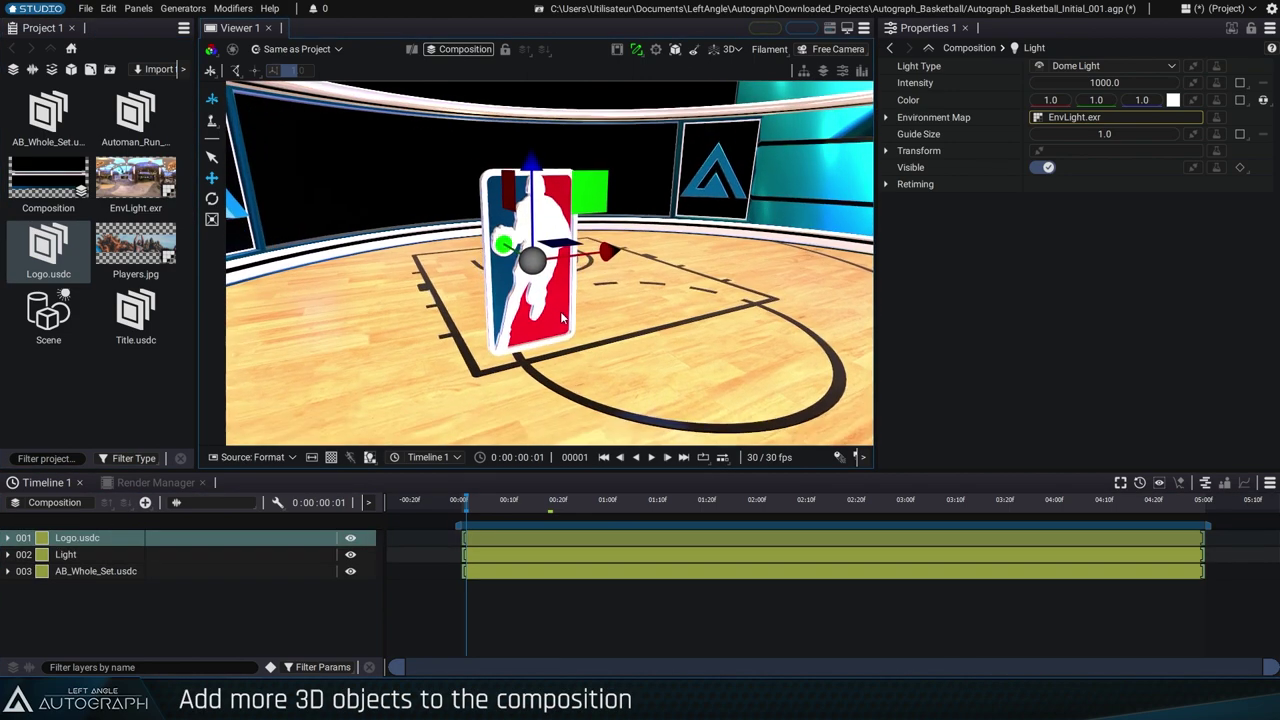
Enable Screen-Space Reflections in Filament Settings and slide the logo right along X.
{"action": "left_click", "coordinate": [48, 185]}
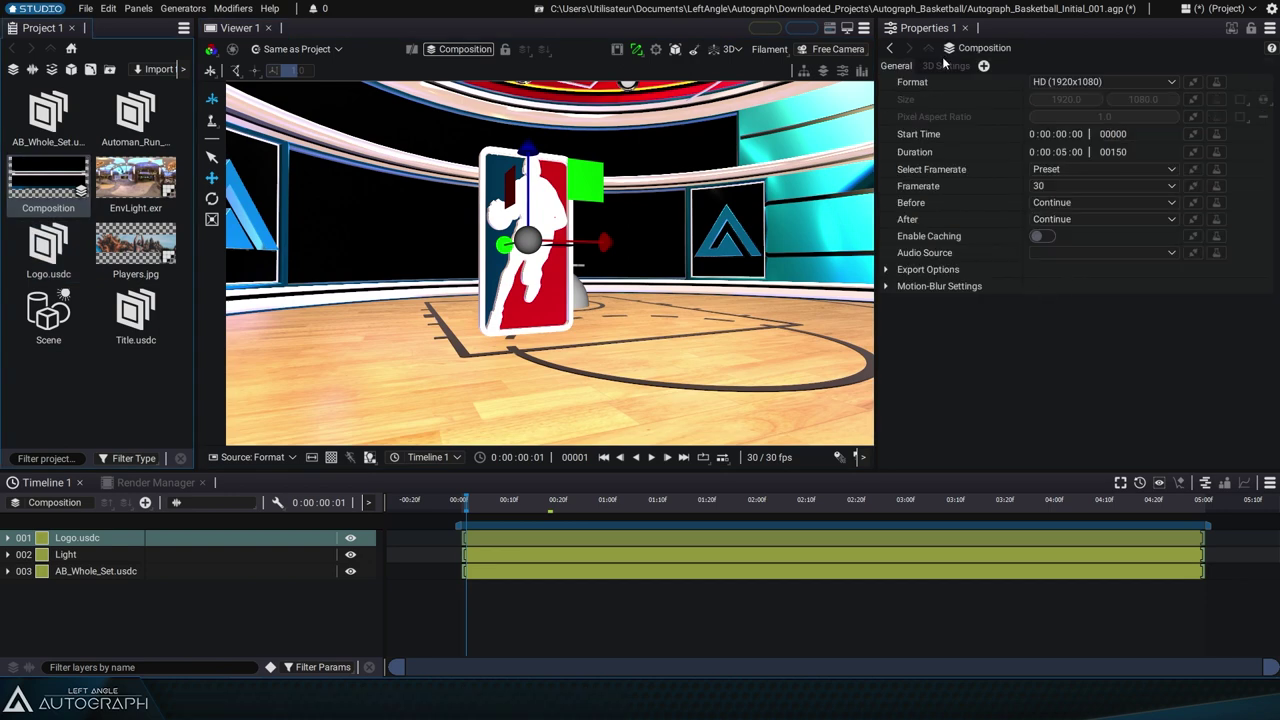
{"action": "left_click", "coordinate": [944, 65]}
{"action": "left_click", "coordinate": [886, 150]}
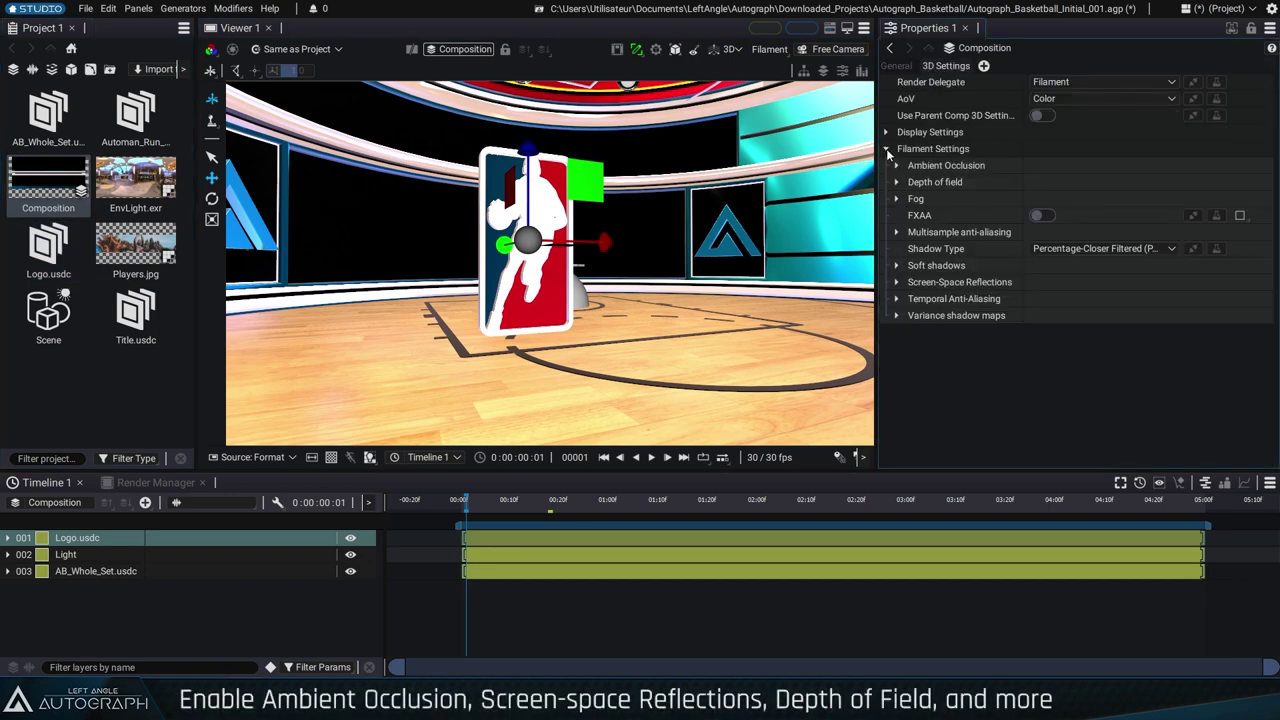
{"action": "left_click", "coordinate": [897, 166]}
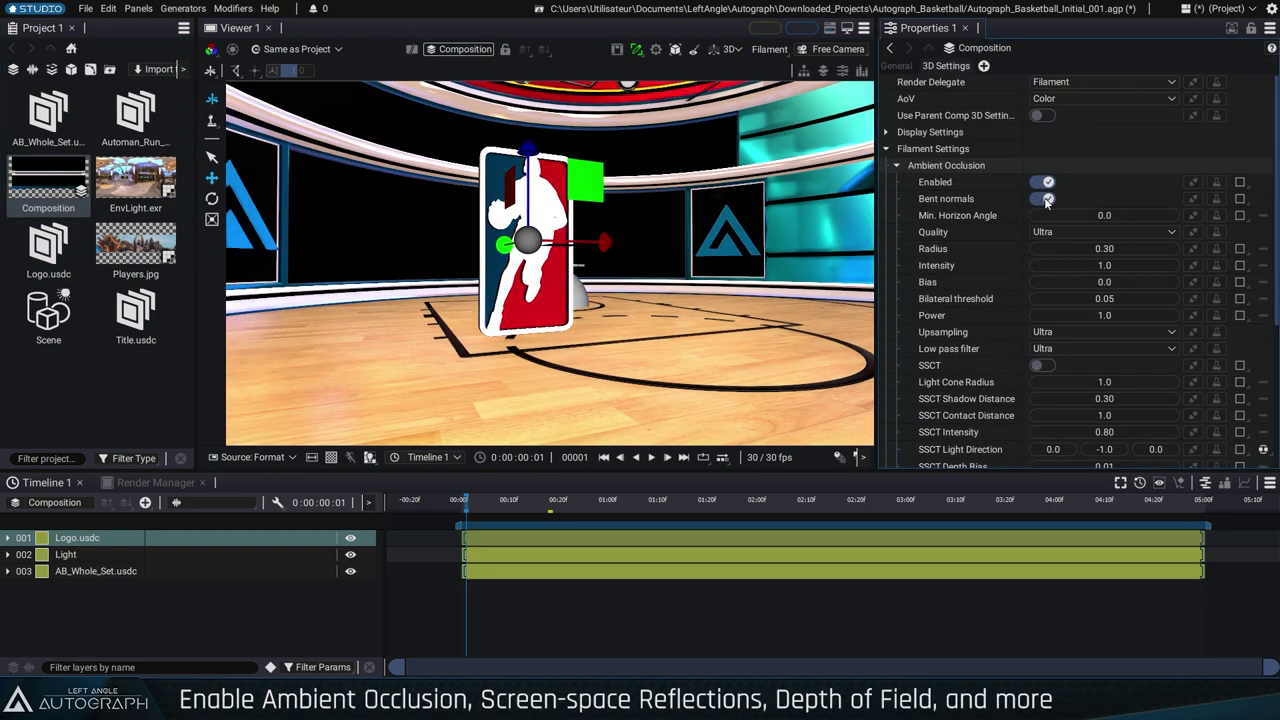
{"action": "left_click", "coordinate": [897, 166]}
{"action": "left_click", "coordinate": [897, 282]}
{"action": "left_click", "coordinate": [1043, 299]}
{"action": "left_click_drag", "start_coordinate": [640, 300], "coordinate": [580, 305]}
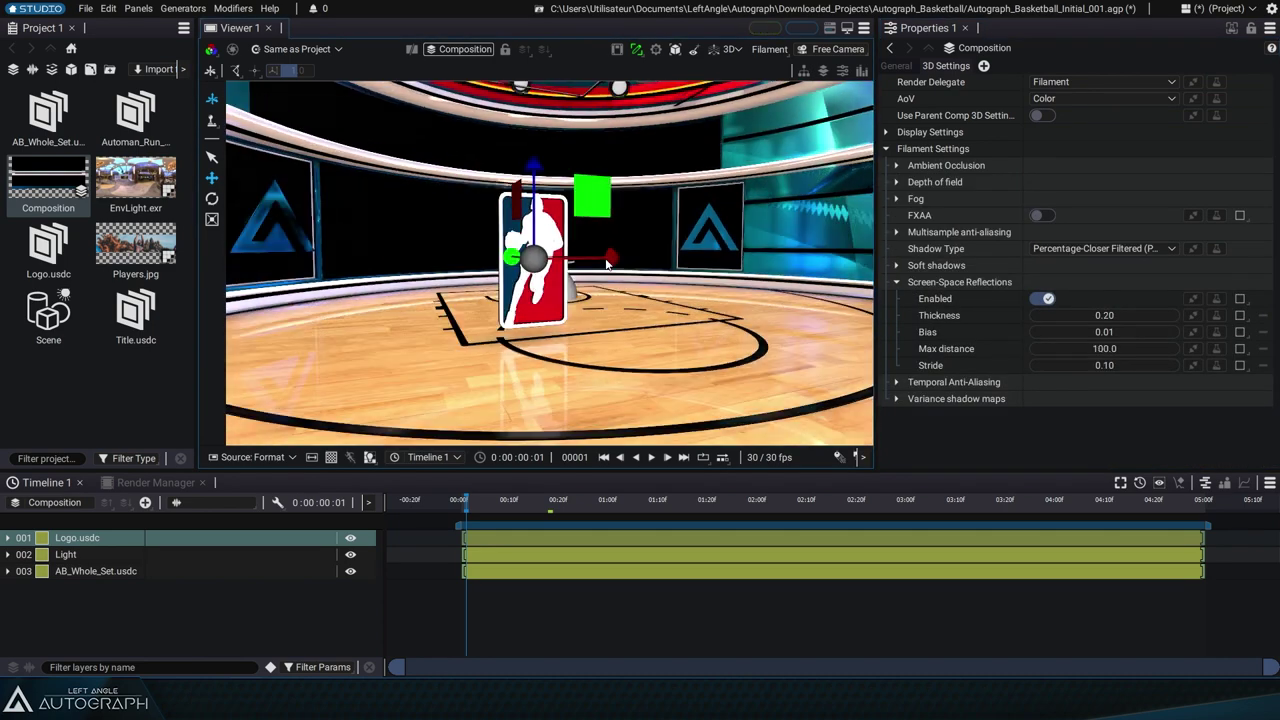
{"action": "left_click_drag", "start_coordinate": [612, 262], "coordinate": [798, 257]}
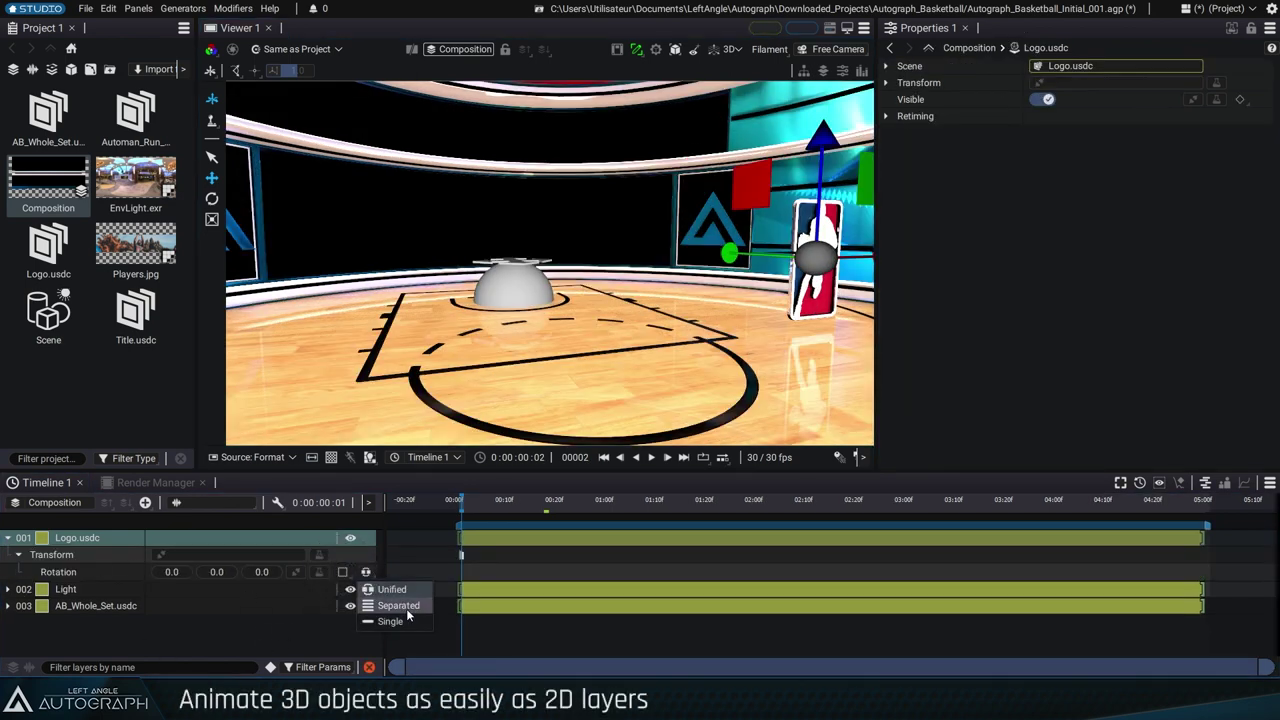
Keyframe the logo sliding left across the court while spinning a full -360° turn.
{"action": "left_click", "coordinate": [405, 607]}
{"action": "key", "text": "u"}
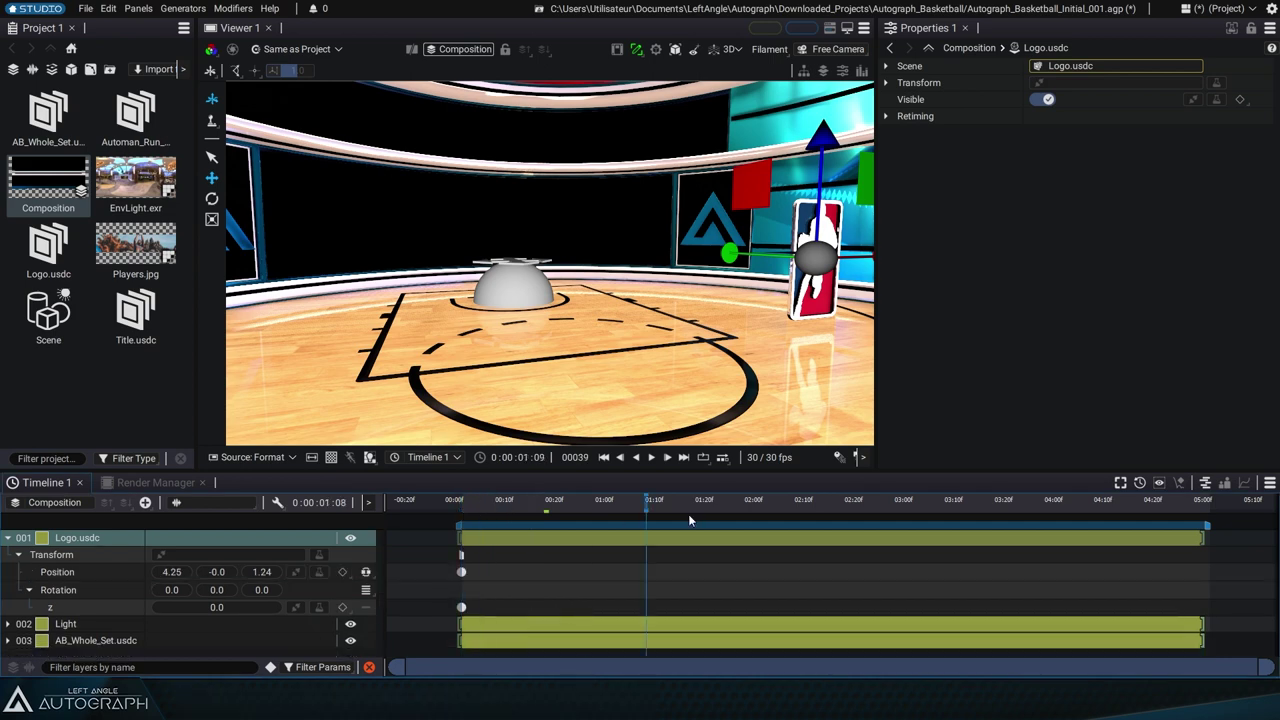
{"action": "left_click_drag", "start_coordinate": [857, 292], "coordinate": [189, 210]}
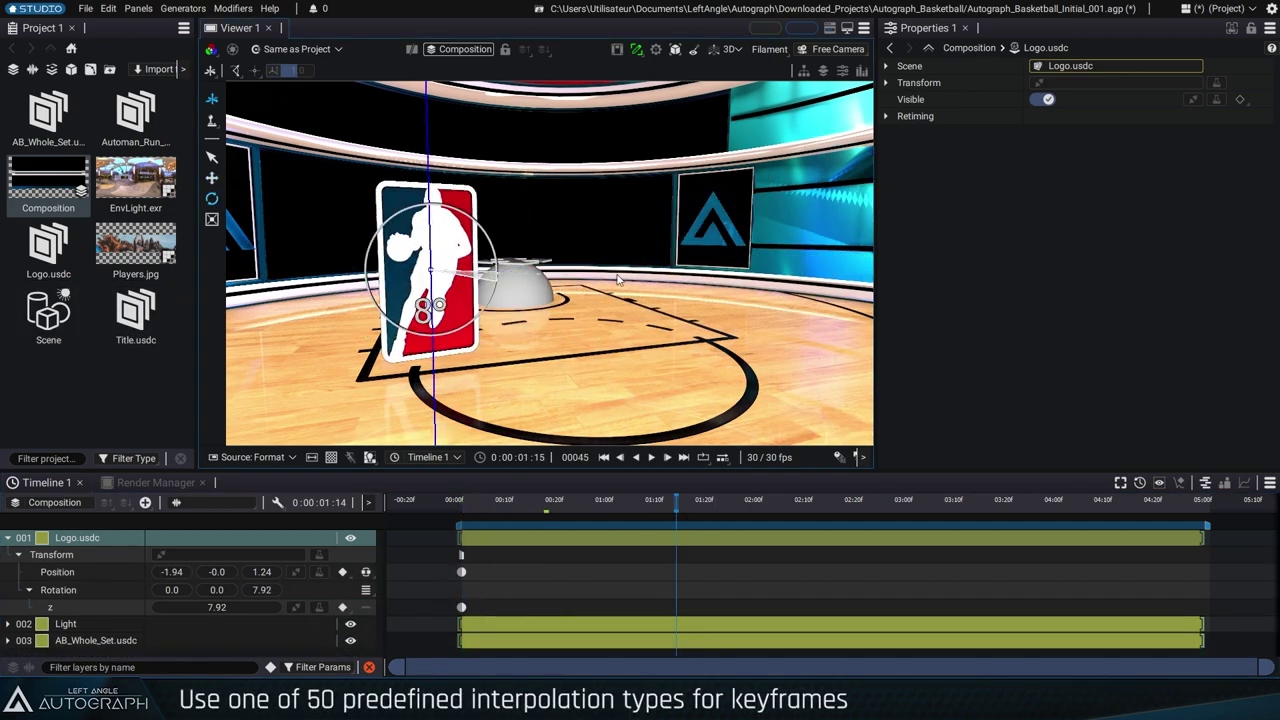
{"action": "mouse_move", "coordinate": [618, 280]}
{"action": "left_mouse_down"}
{"action": "mouse_move", "coordinate": [641, 491]}
{"action": "mouse_move", "coordinate": [605, 523]}
{"action": "mouse_move", "coordinate": [476, 523]}
{"action": "left_mouse_up"}
Give the logo's keyframes Ease-In-Out Circular easing and play back the animation.
{"action": "right_click", "coordinate": [461, 607]}
{"action": "mouse_move", "coordinate": [530, 595]}
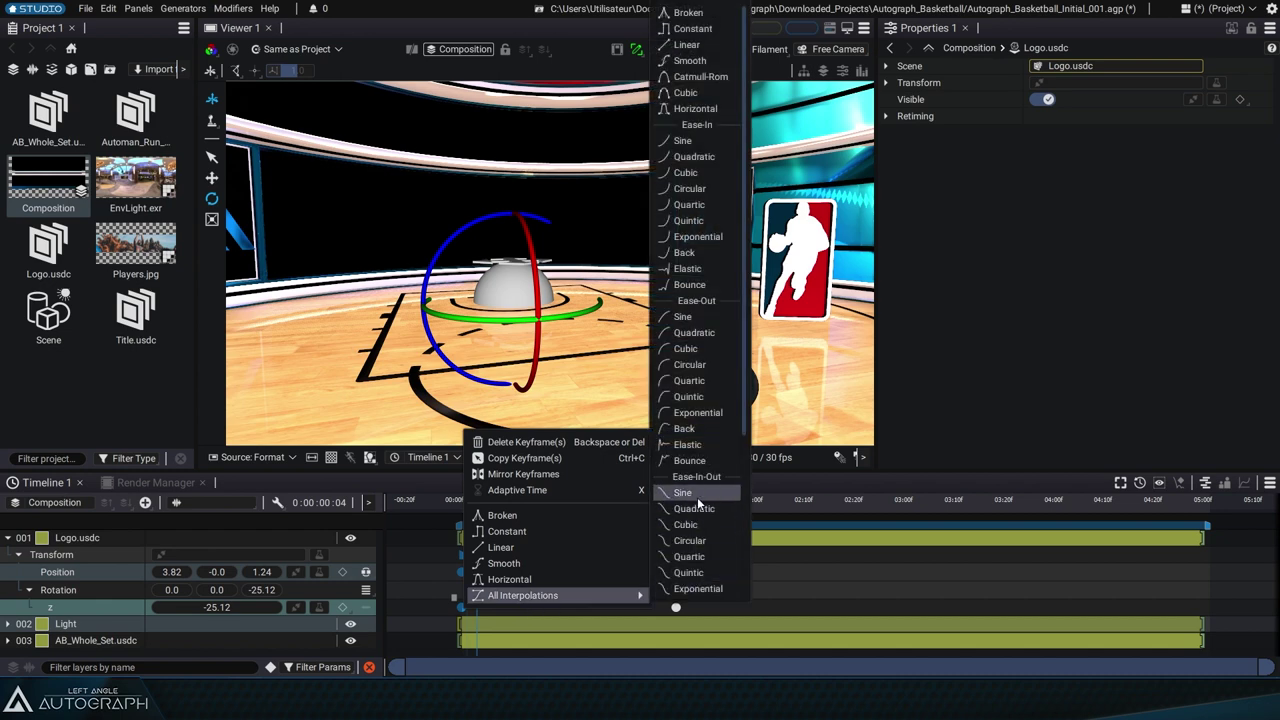
{"action": "scroll", "coordinate": [681, 331], "scroll_direction": "down", "scroll_amount": 5}
{"action": "left_click", "coordinate": [693, 316]}
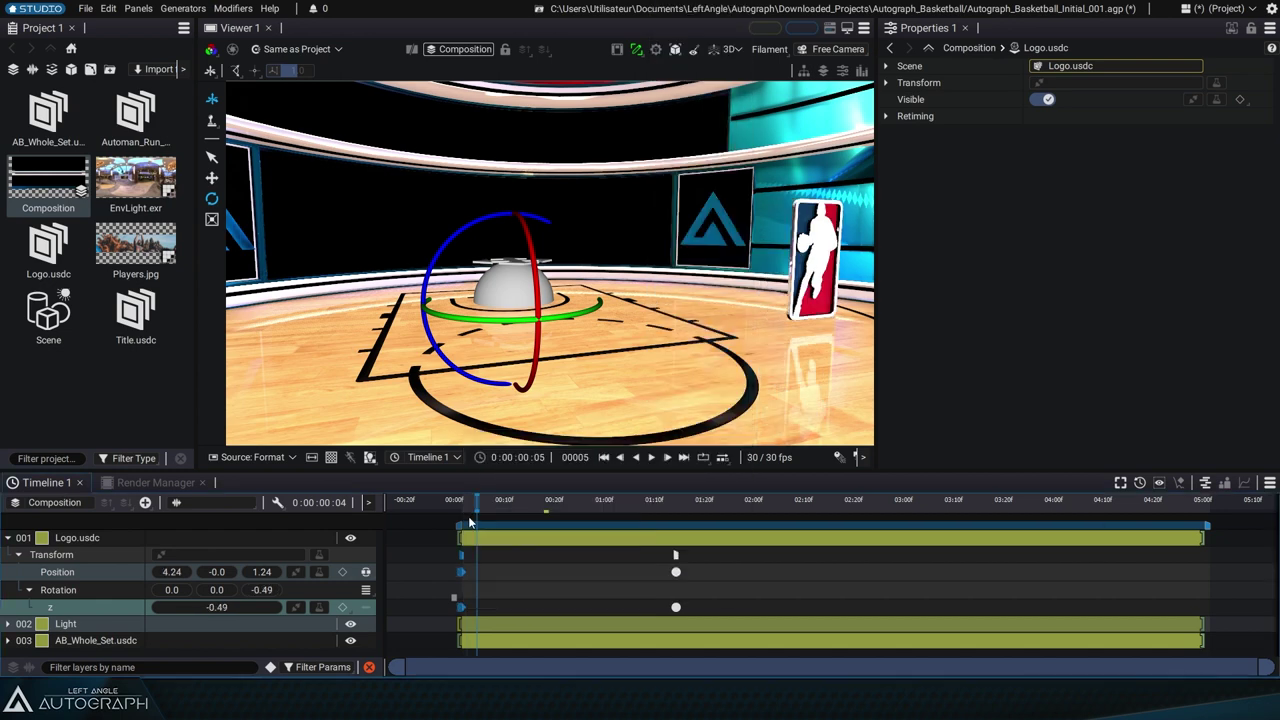
{"action": "left_click_drag", "start_coordinate": [492, 509], "coordinate": [485, 505]}
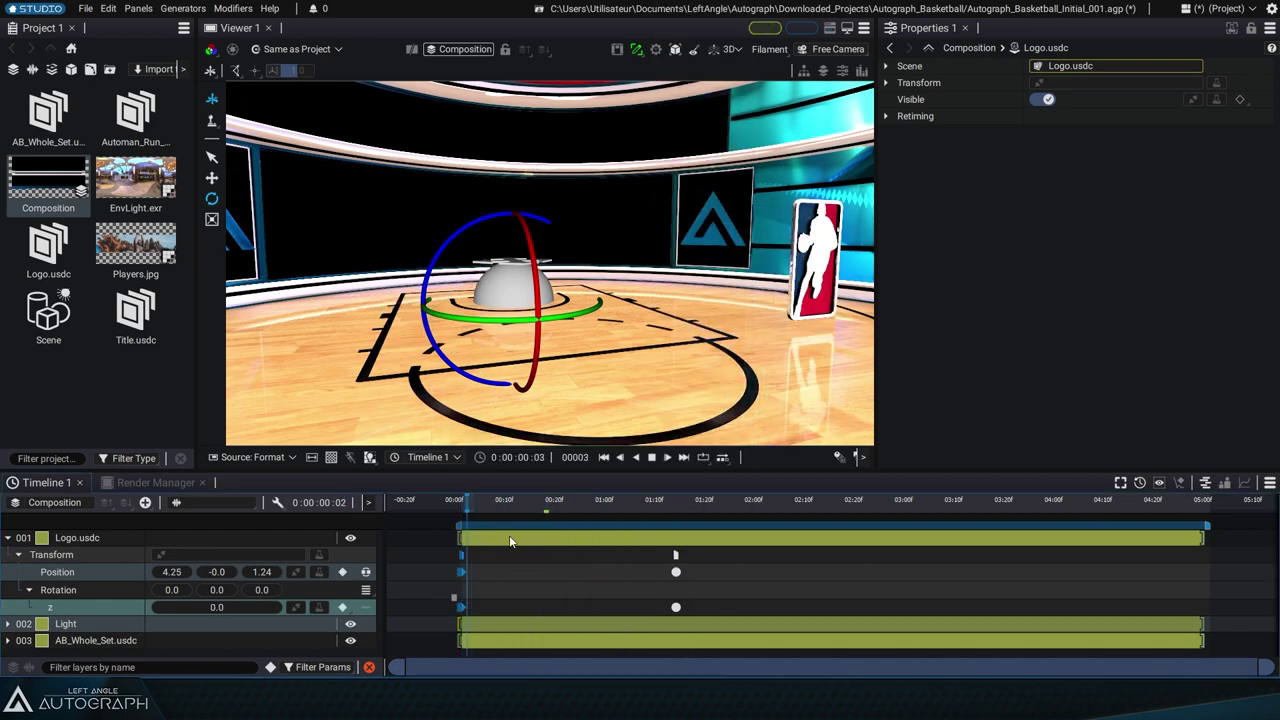
{"action": "key", "text": "space"}
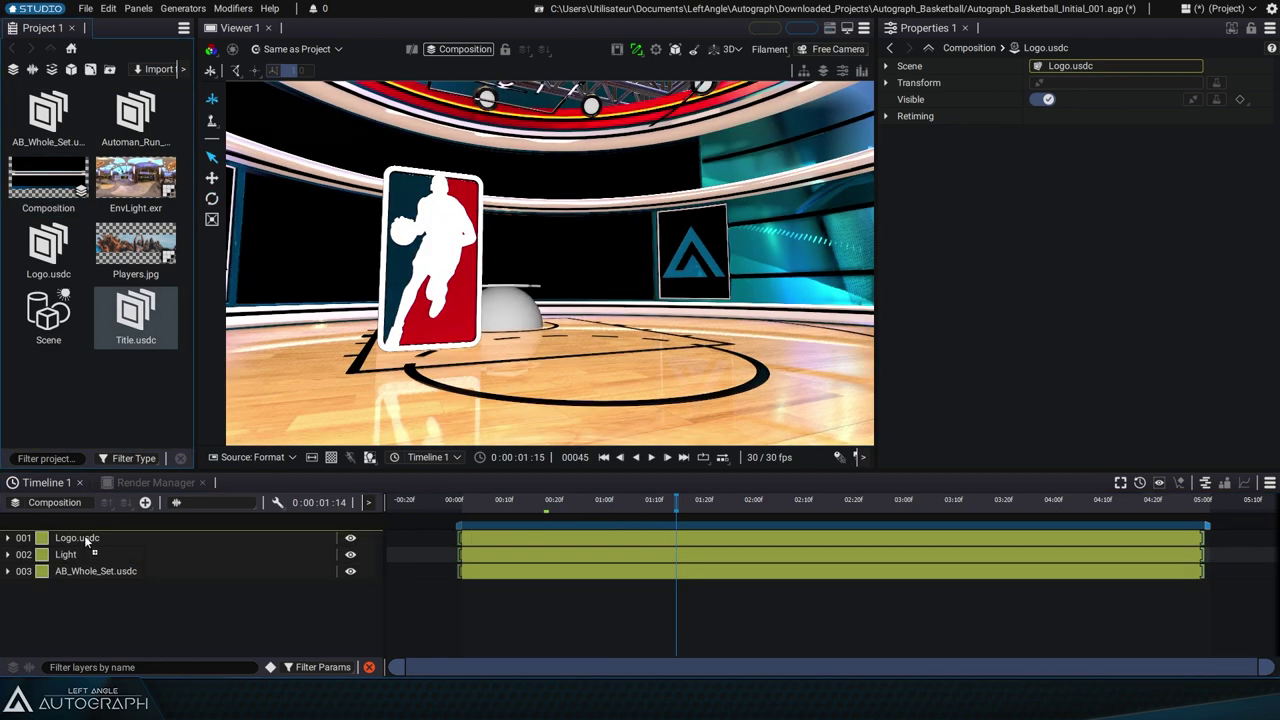
Add Title.usdc and keyframe its position moving into view.
{"action": "left_click_drag", "start_coordinate": [84, 535], "coordinate": [84, 537]}
{"action": "key", "text": "ctrl+v"}
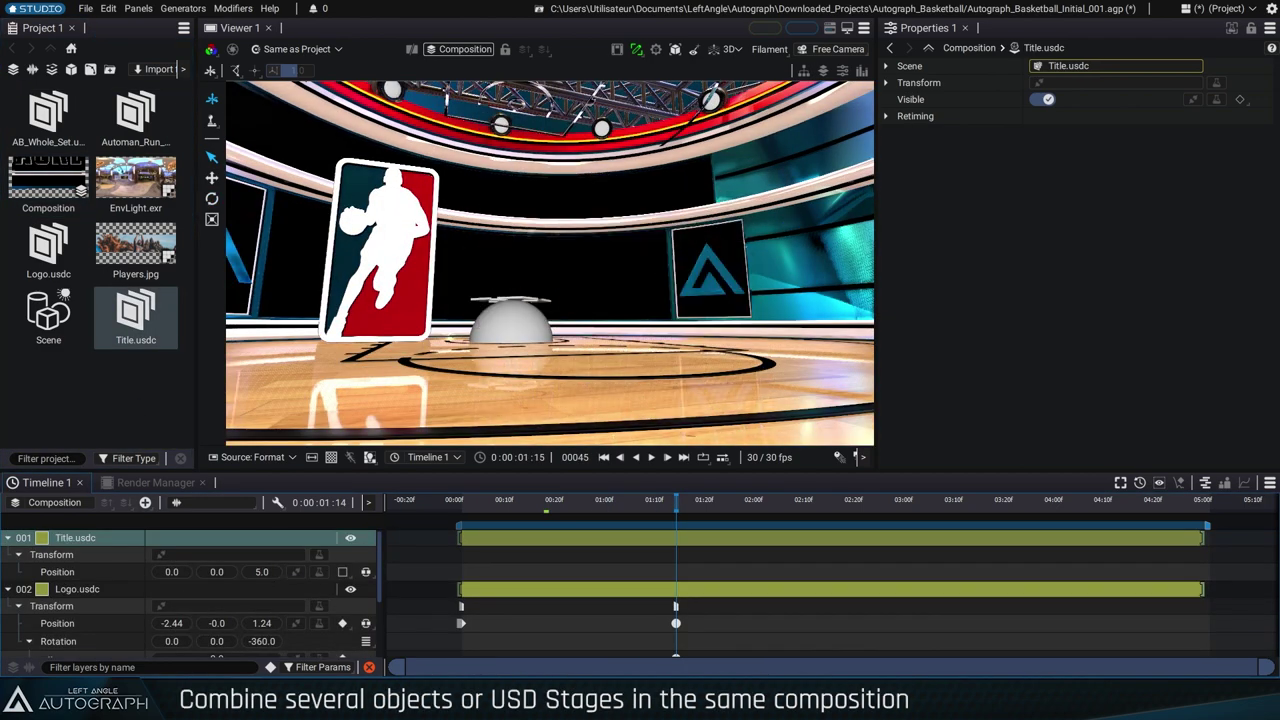
{"action": "left_click_drag", "start_coordinate": [685, 503], "coordinate": [662, 509]}
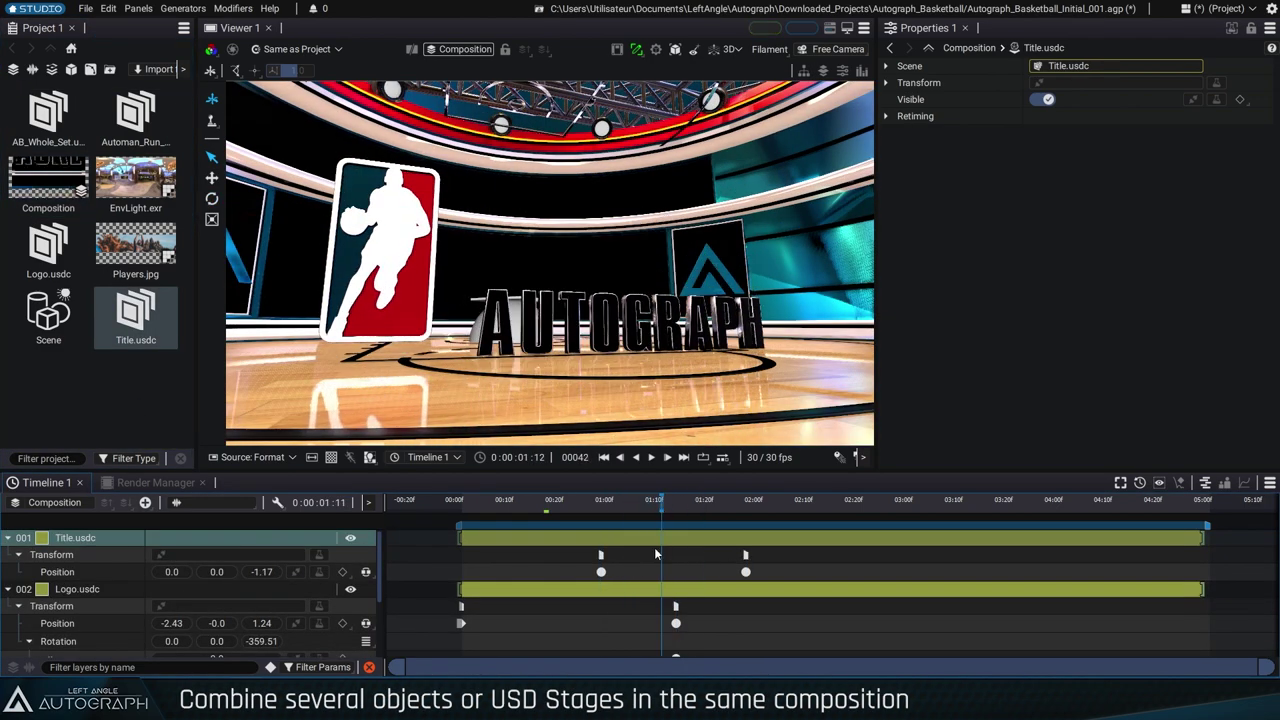
Apply Ease-Out Back easing to the title's position keyframes and scrub to preview.
{"action": "left_click", "coordinate": [600, 571]}
{"action": "right_click", "coordinate": [603, 573]}
{"action": "mouse_move", "coordinate": [700, 559]}
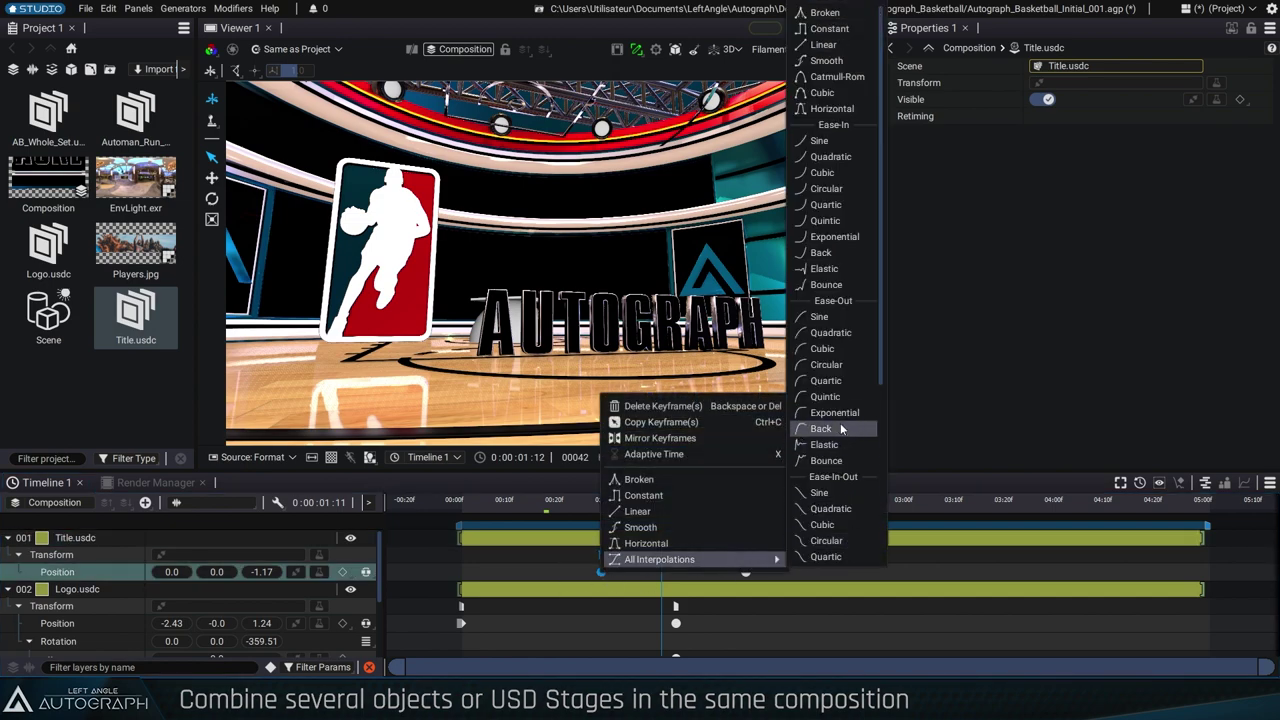
{"action": "left_click", "coordinate": [828, 364]}
{"action": "left_click_drag", "start_coordinate": [598, 512], "coordinate": [652, 514]}
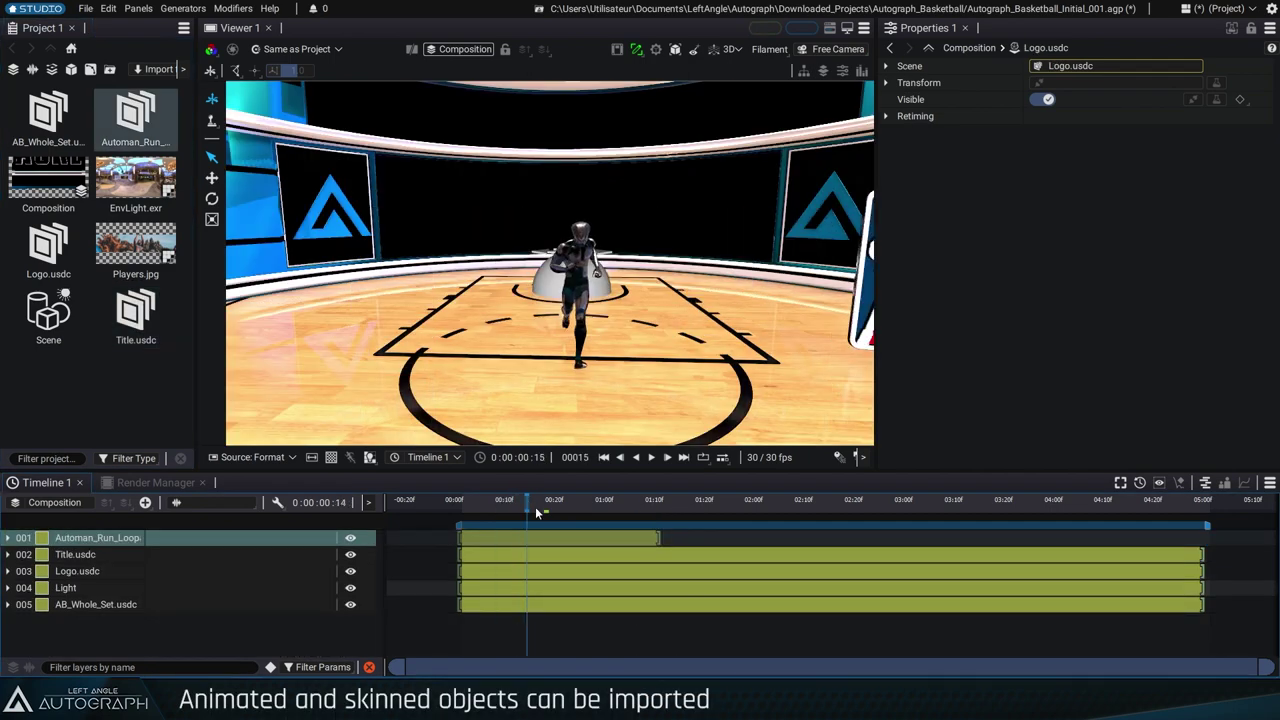
Rotate the running figure to face a new direction.
{"action": "left_click_drag", "start_coordinate": [535, 506], "coordinate": [605, 506]}
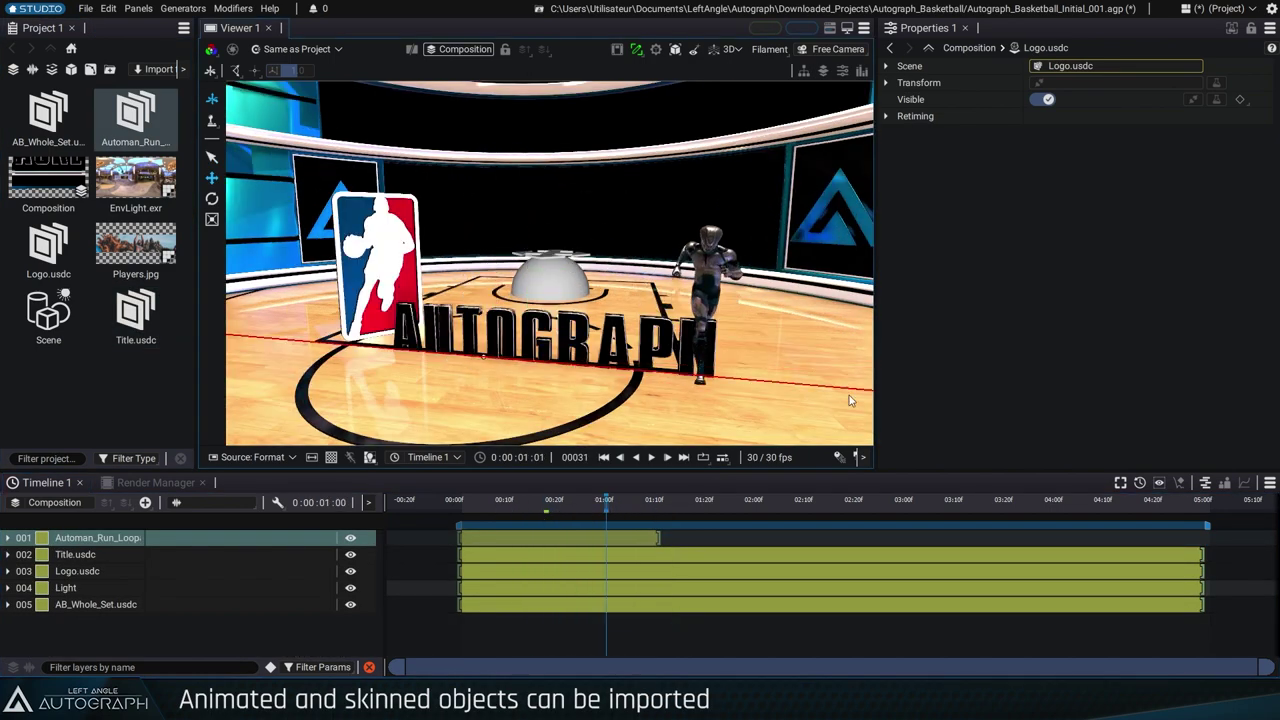
{"action": "key", "text": "e"}
{"action": "left_click_drag", "start_coordinate": [668, 412], "coordinate": [618, 425]}
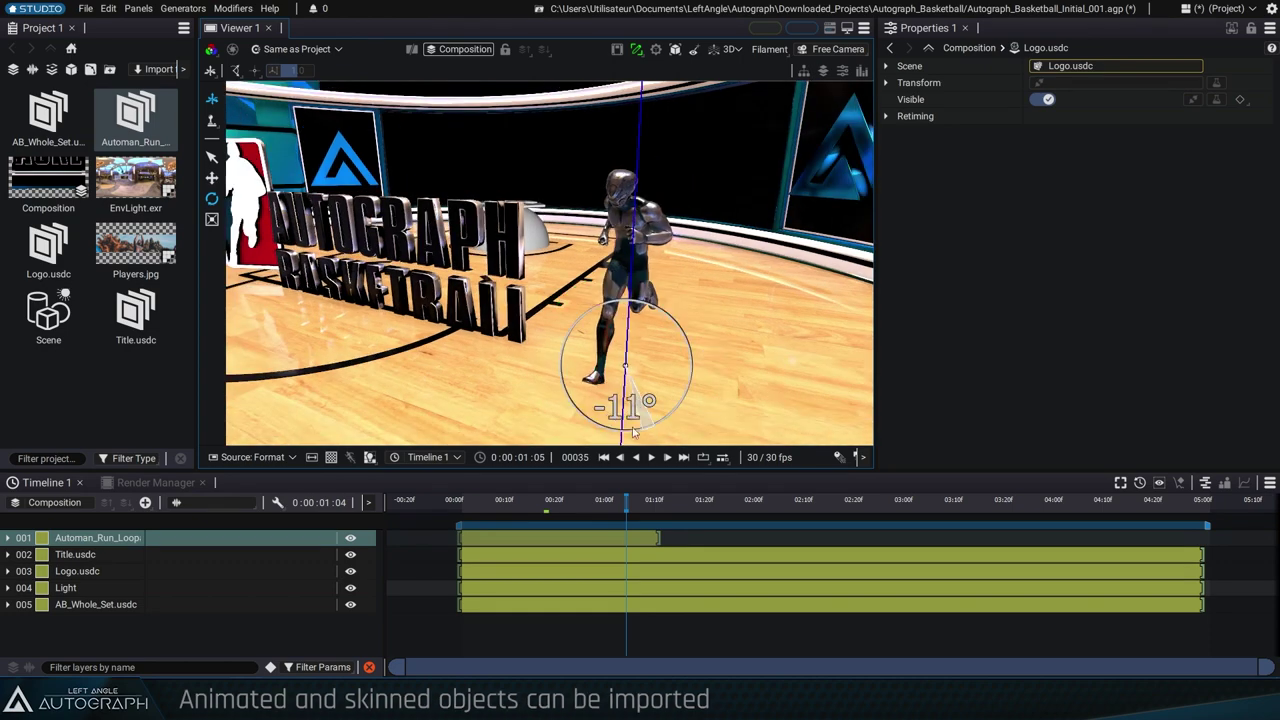
Extend the runner layer to the shot's end so the run loops, then play back.
{"action": "left_click_drag", "start_coordinate": [630, 506], "coordinate": [757, 508]}
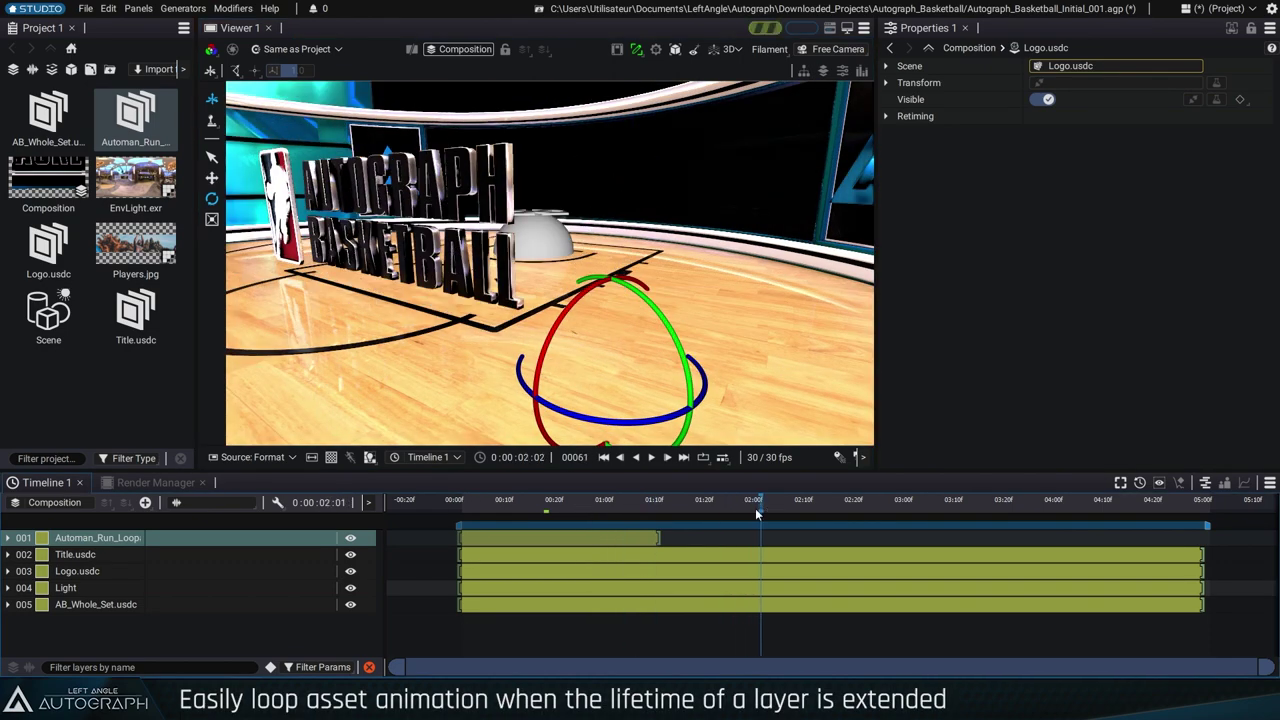
{"action": "left_click_drag", "start_coordinate": [662, 543], "coordinate": [1080, 543]}
{"action": "left_click", "coordinate": [680, 508]}
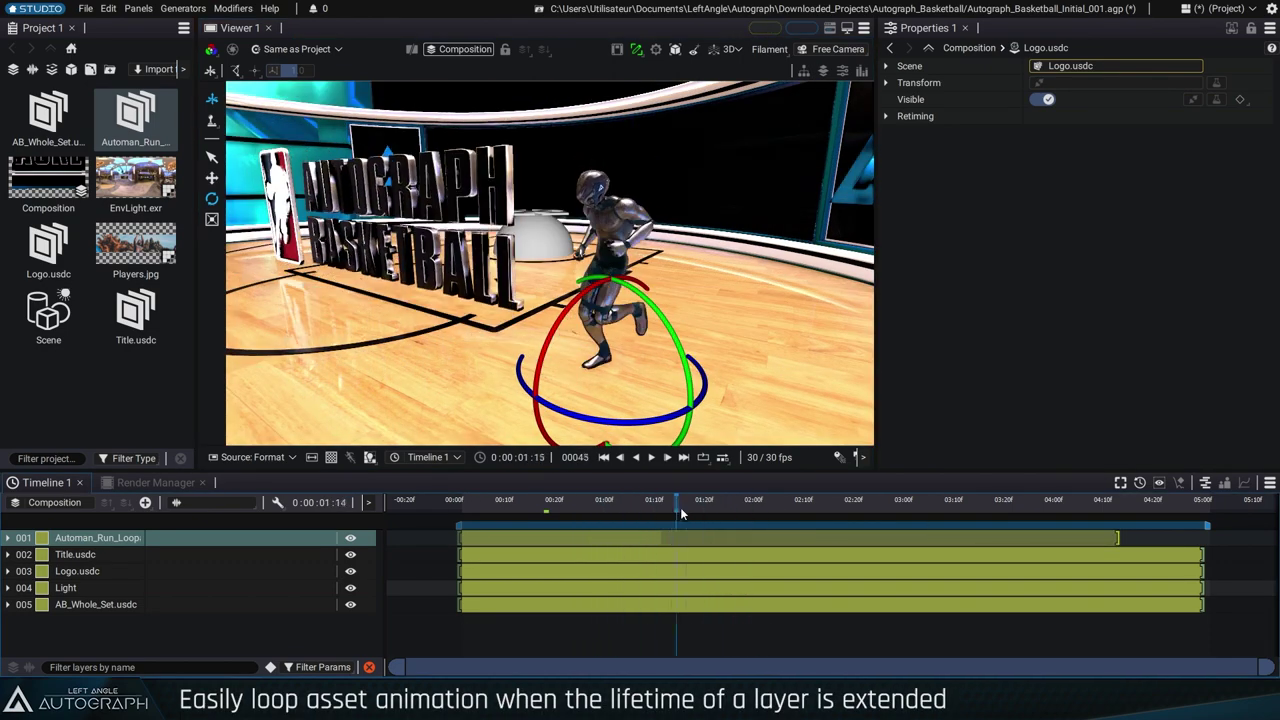
{"action": "left_click_drag", "start_coordinate": [811, 520], "coordinate": [803, 523]}
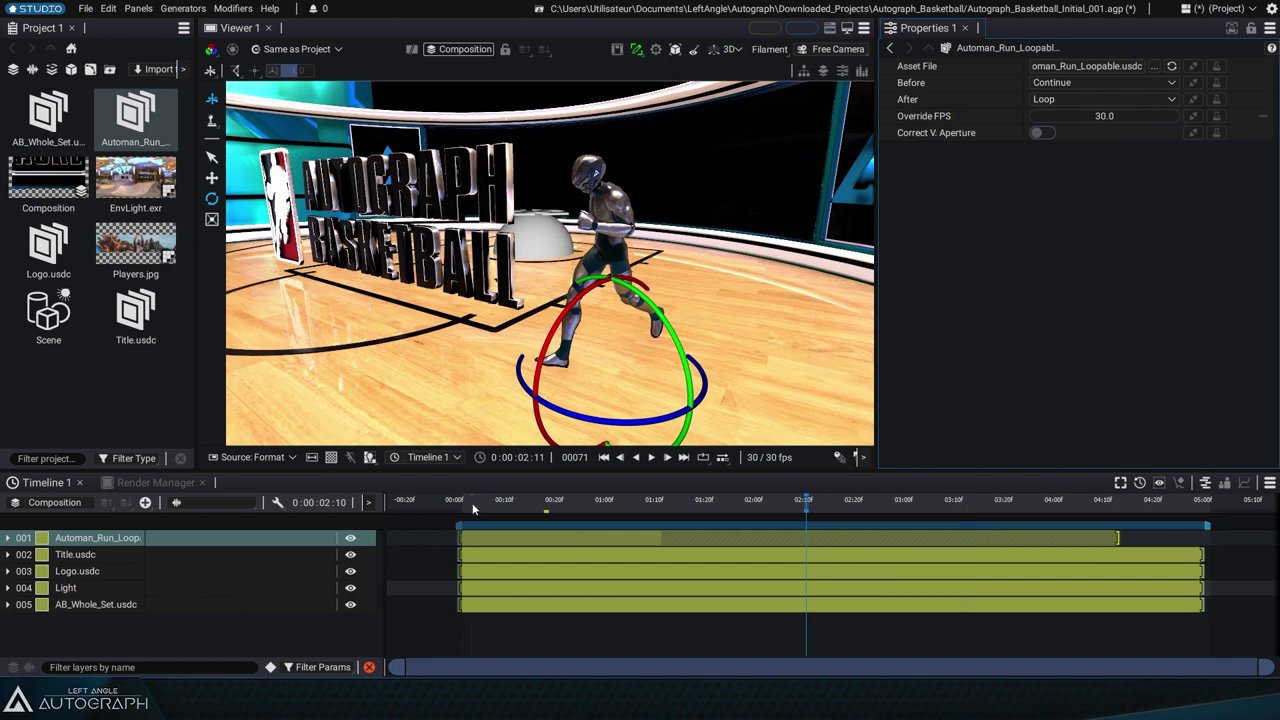
{"action": "key", "text": "space"}
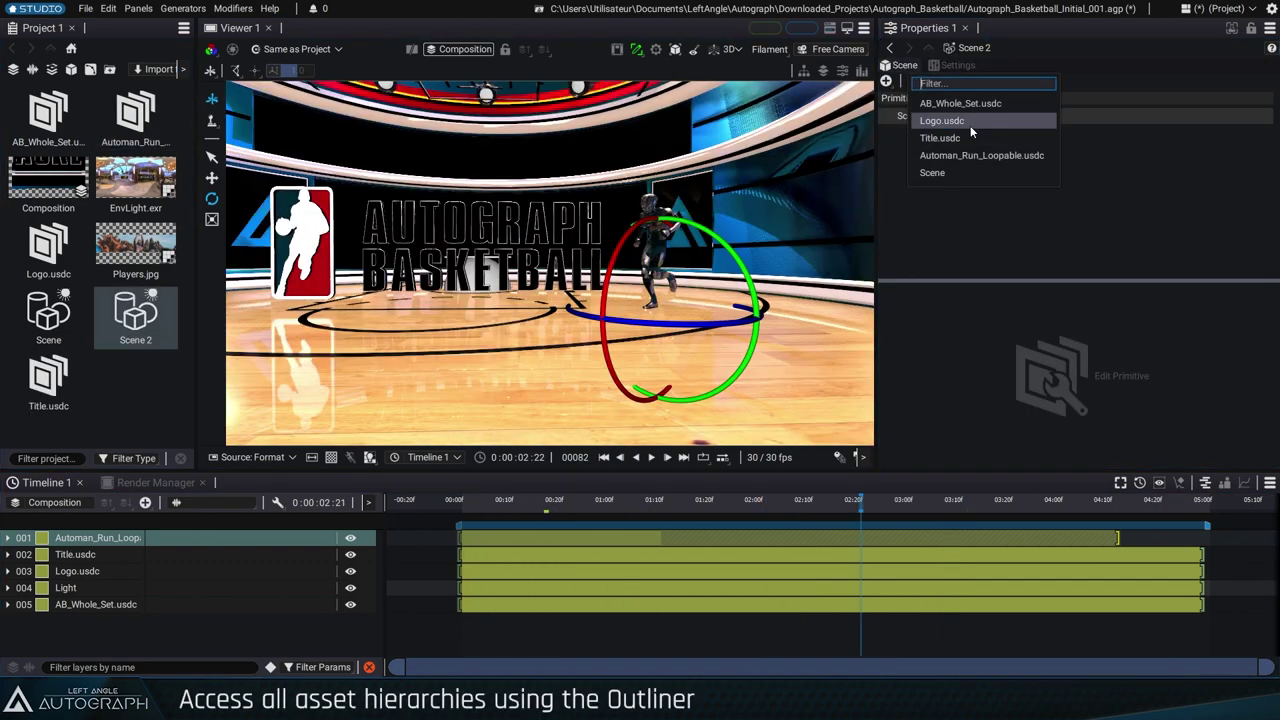
In Scene 2, set the Spot_Light material's Shading Mode to None.
{"action": "left_click", "coordinate": [885, 116]}
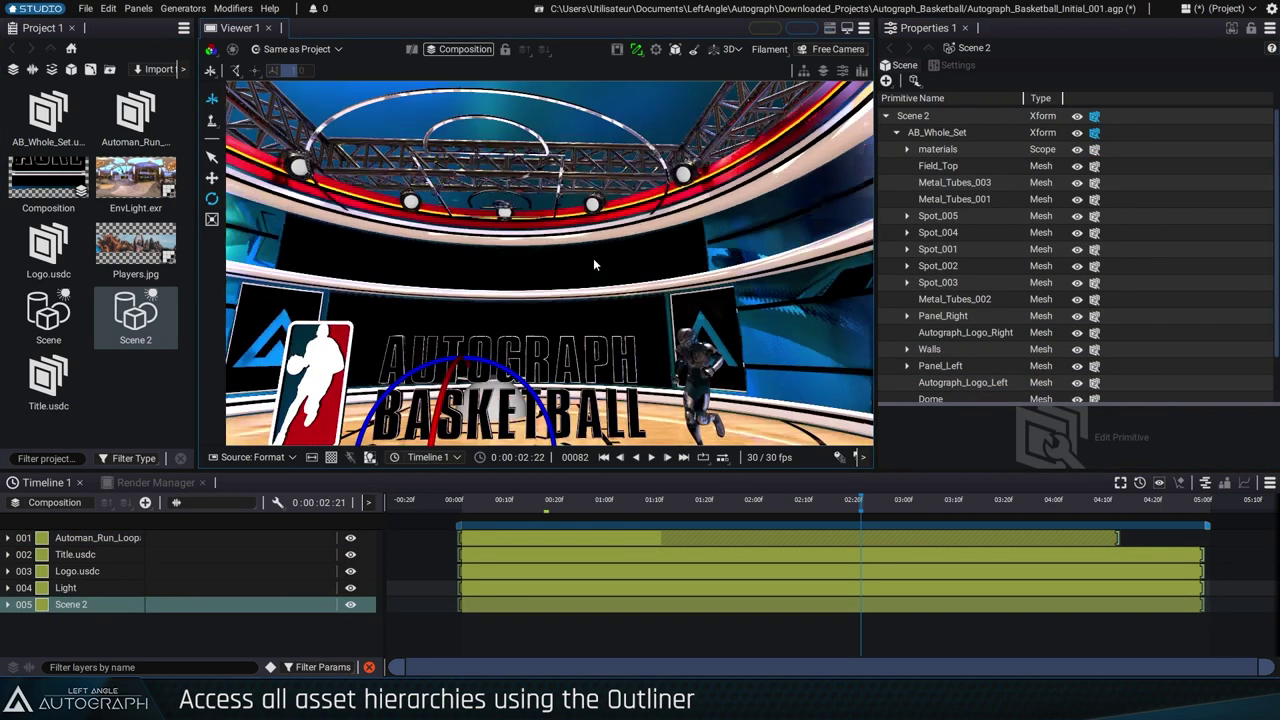
{"action": "left_click", "coordinate": [918, 216]}
{"action": "mouse_move", "coordinate": [1032, 404]}
{"action": "left_mouse_down"}
{"action": "mouse_move", "coordinate": [1032, 297]}
{"action": "mouse_move", "coordinate": [1000, 230]}
{"action": "left_mouse_up"}
{"action": "left_click", "coordinate": [901, 317]}
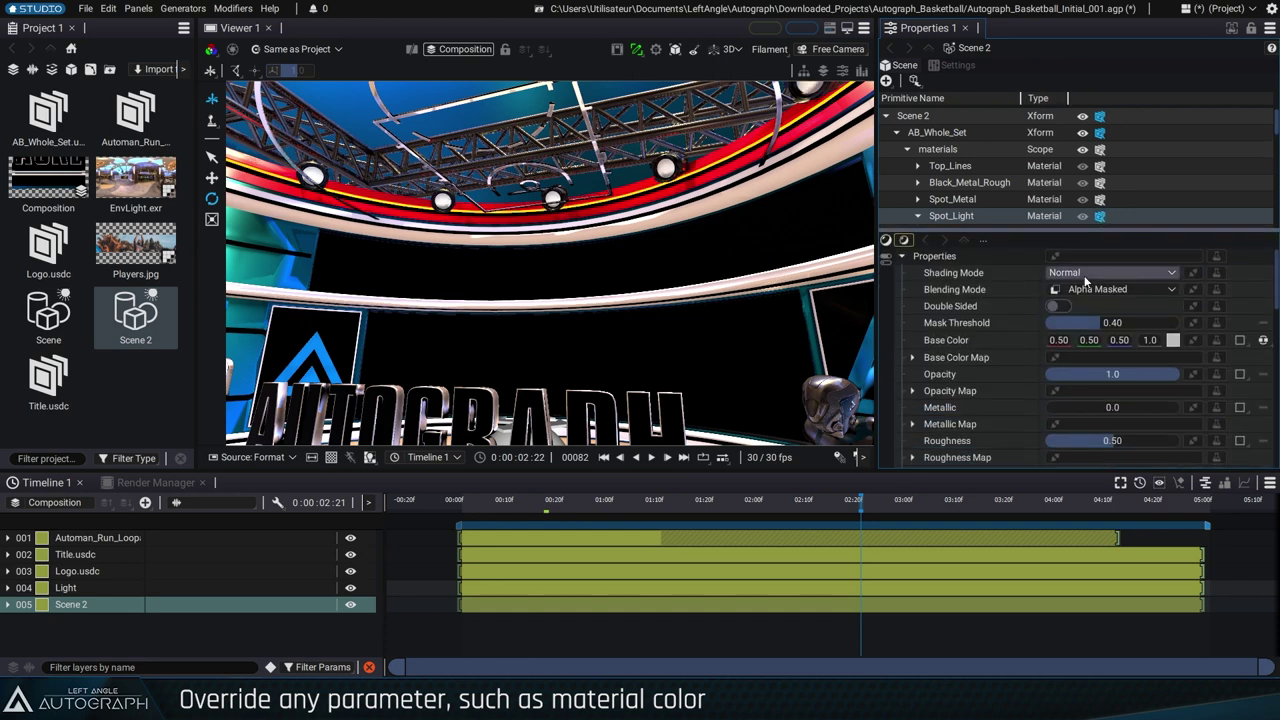
{"action": "left_click", "coordinate": [1081, 289]}
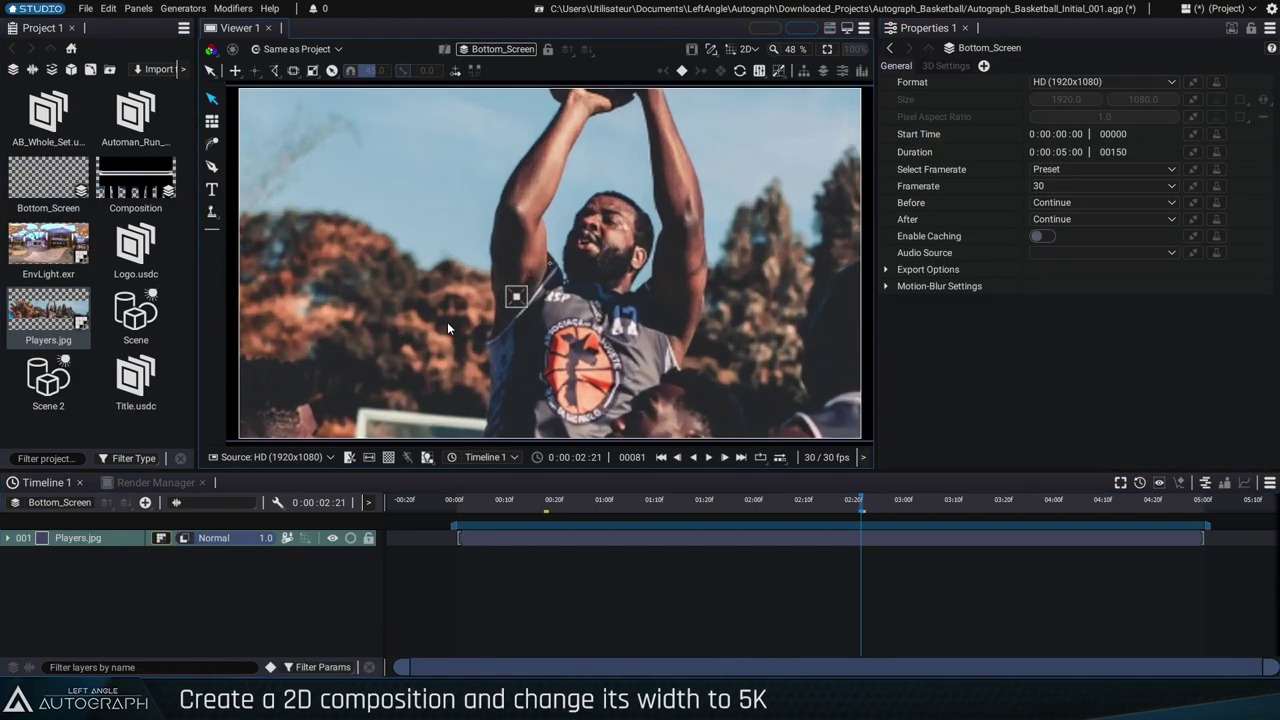
Switch Bottom_Screen to a Custom format and widen it to about 4370 pixels.
{"action": "left_click", "coordinate": [1068, 82]}
{"action": "left_click", "coordinate": [1068, 98]}
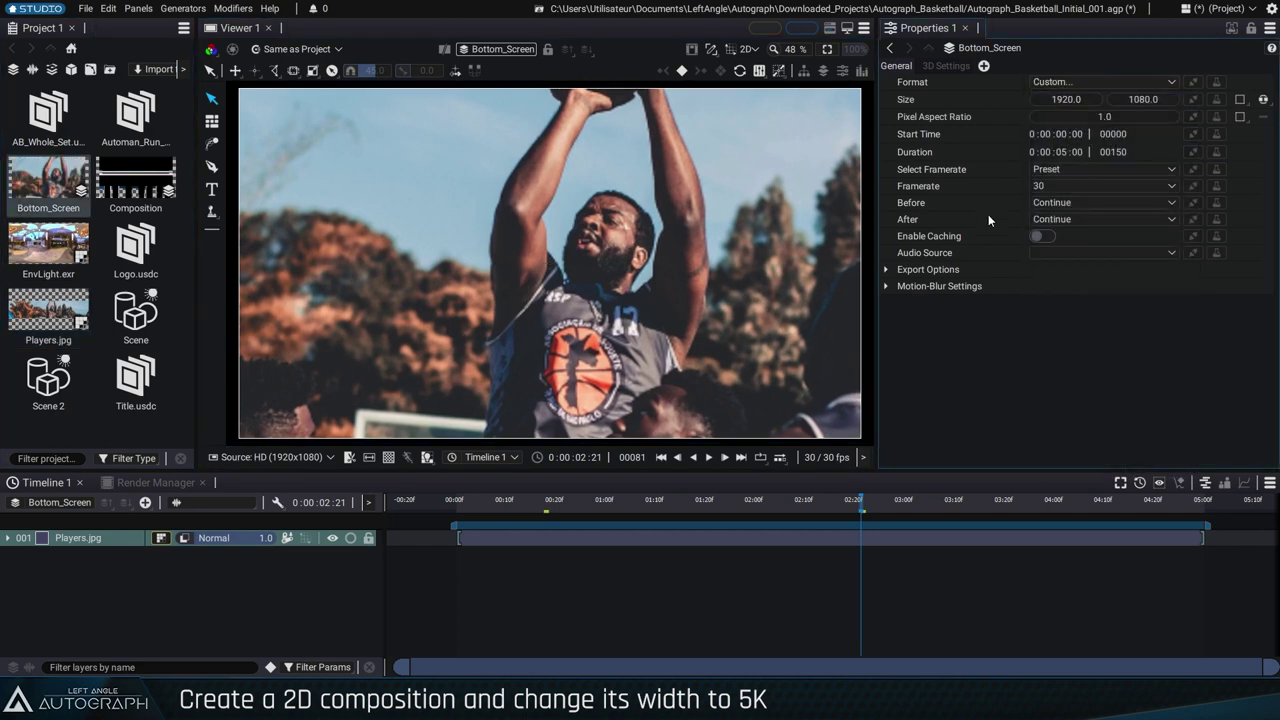
{"action": "left_click_drag", "start_coordinate": [1066, 99], "coordinate": [1150, 99]}
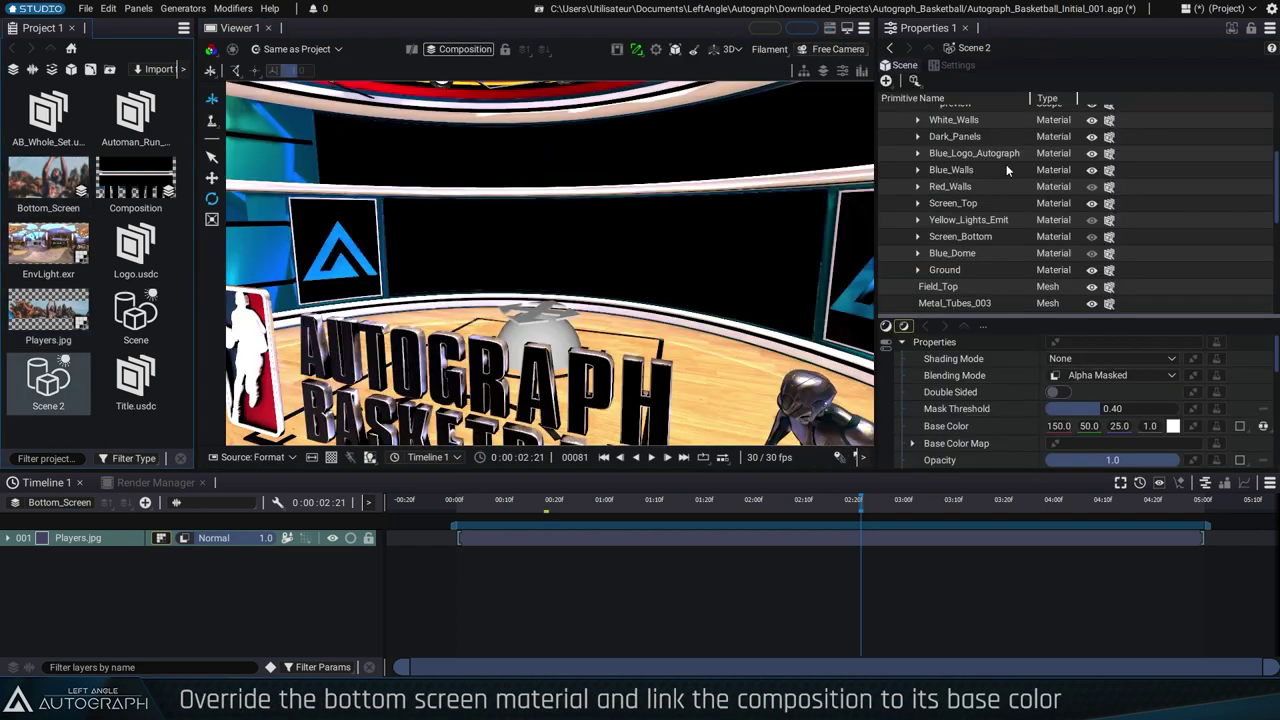
Override the Screen_Bottom material and link Bottom_Screen to its Base Color Map.
{"action": "right_click", "coordinate": [946, 244]}
{"action": "left_click", "coordinate": [1040, 395]}
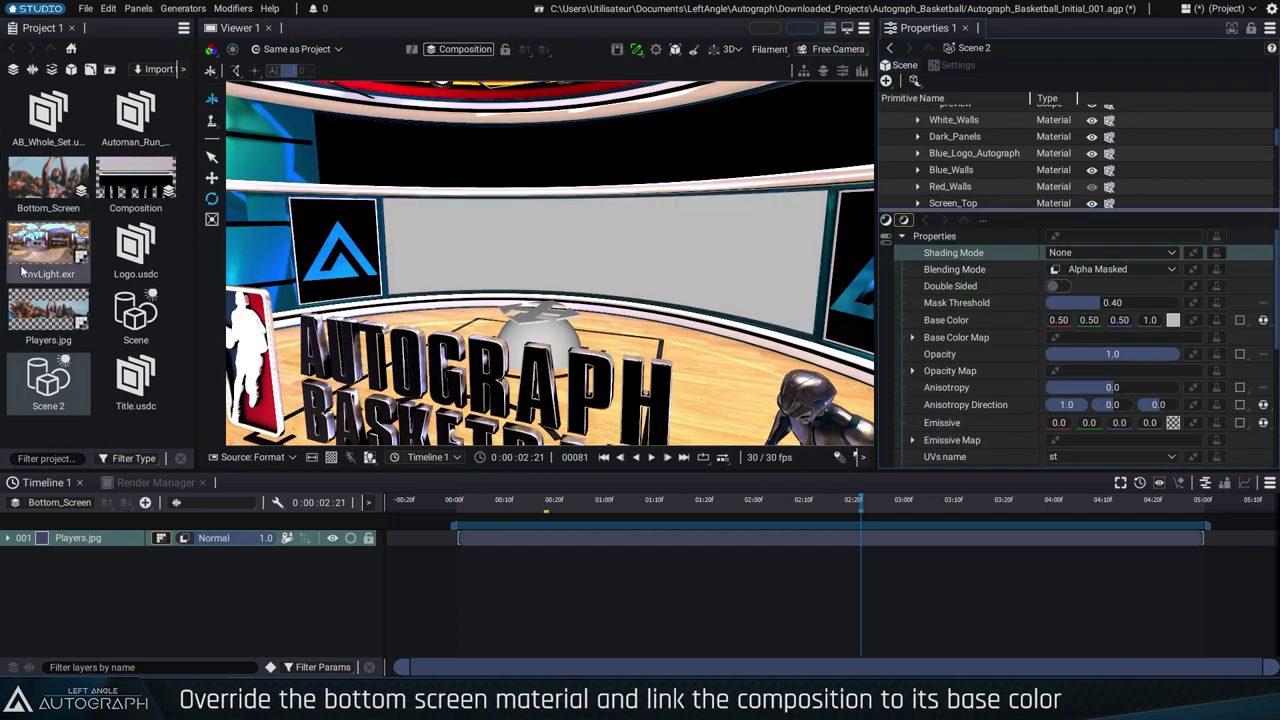
{"action": "mouse_move", "coordinate": [1096, 343]}
{"action": "left_mouse_down"}
{"action": "mouse_move", "coordinate": [948, 402]}
{"action": "mouse_move", "coordinate": [870, 400]}
{"action": "left_mouse_up"}
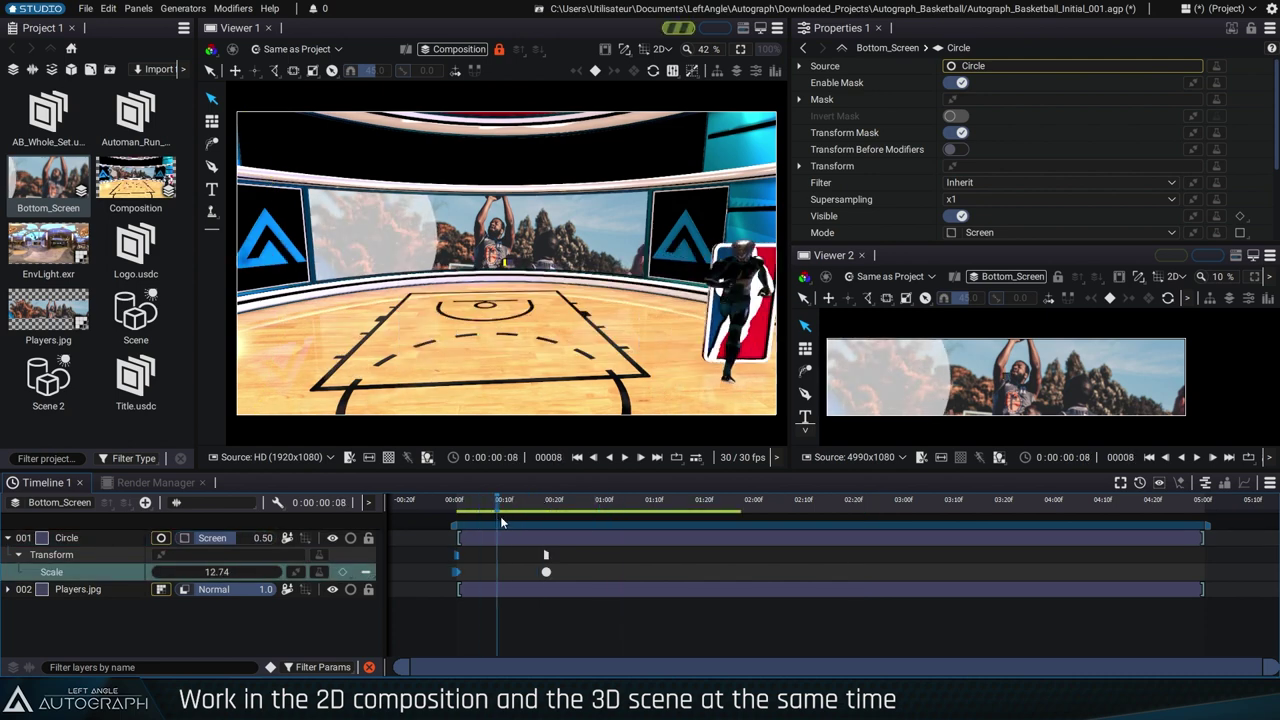
Slide the circle toward the image's left edge, then add an Adjustment Layer with a Glow modifier.
{"action": "left_click_drag", "start_coordinate": [500, 516], "coordinate": [682, 523]}
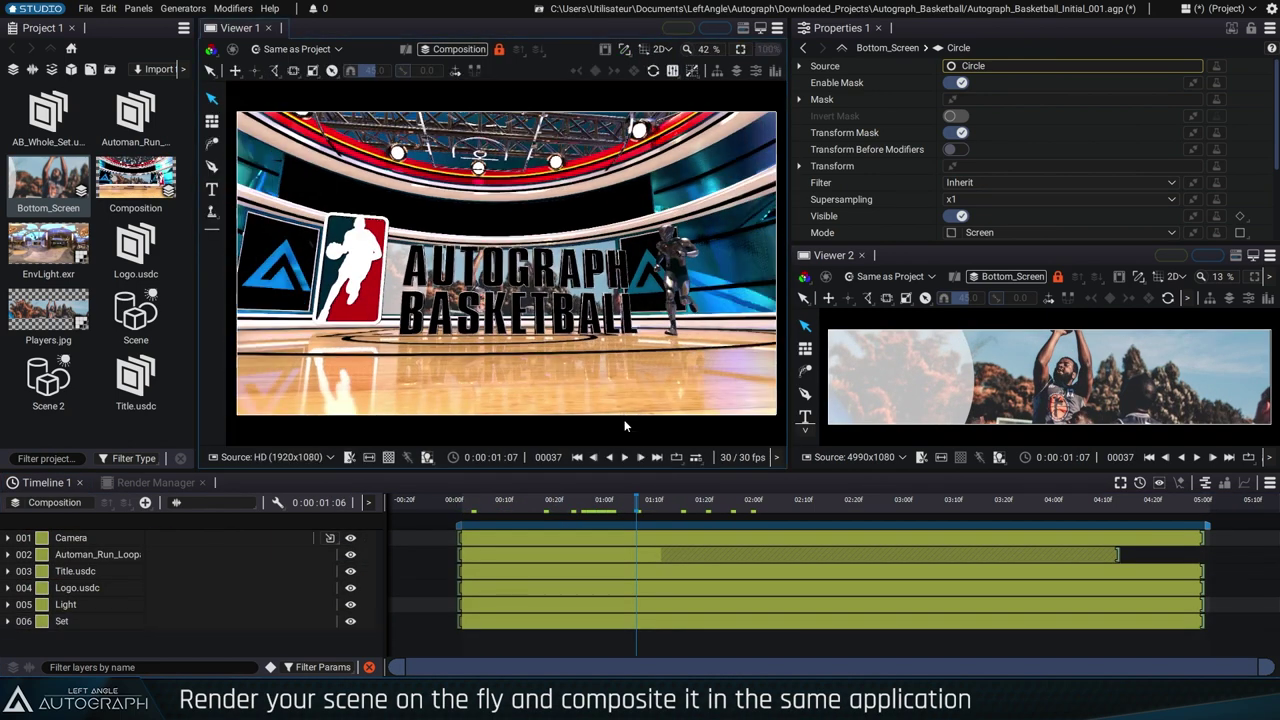
{"action": "left_click", "coordinate": [145, 502]}
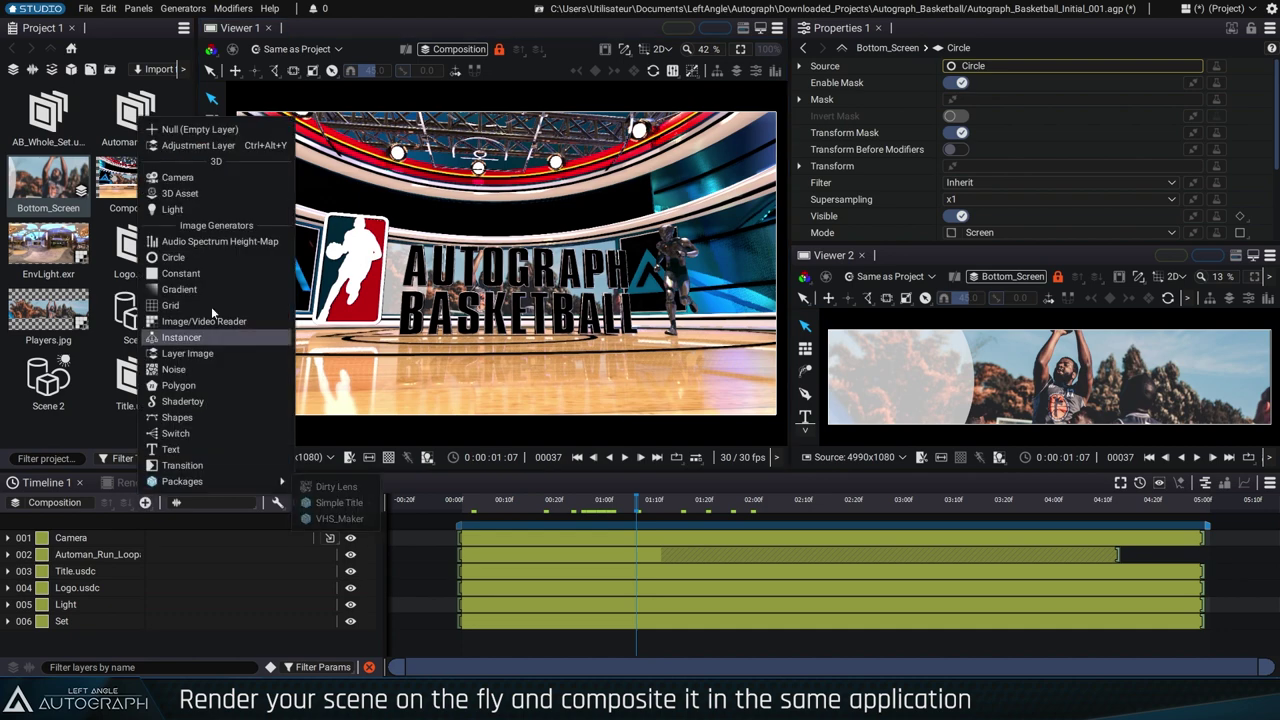
{"action": "left_click", "coordinate": [228, 152]}
{"action": "key", "text": "Tab"}
{"action": "type", "text": "glow"}
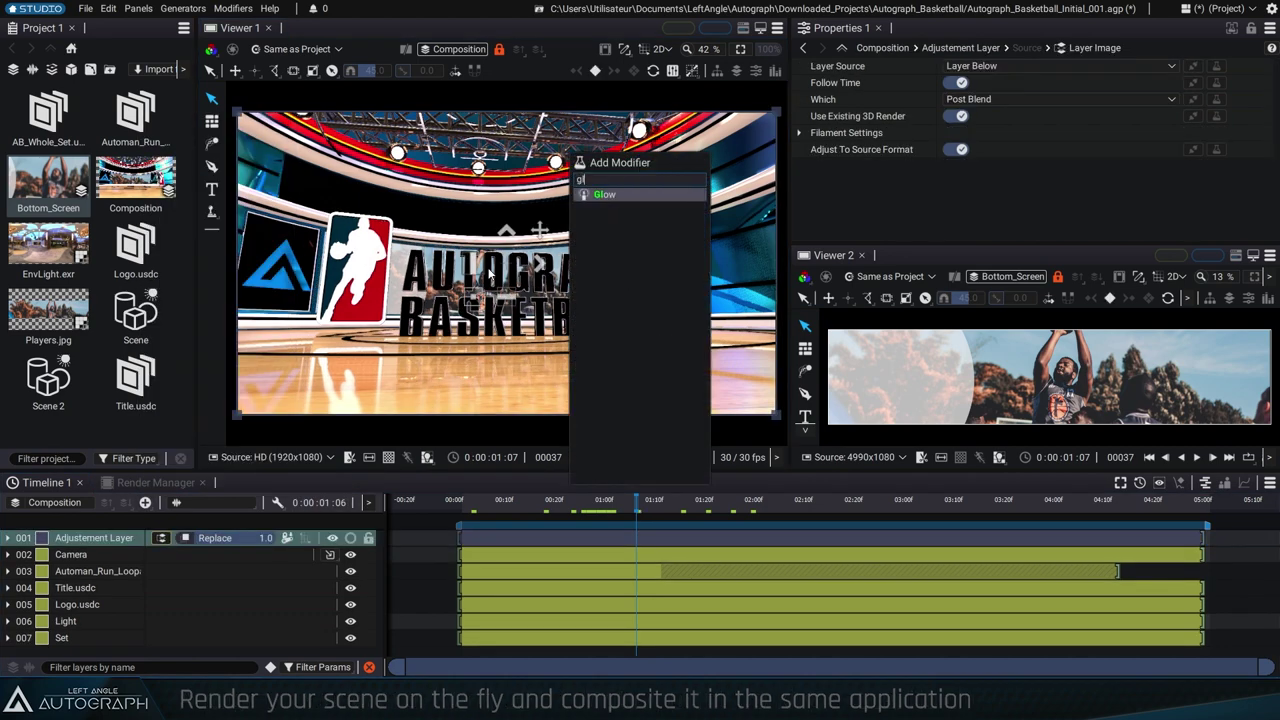
{"action": "key", "text": "Return"}
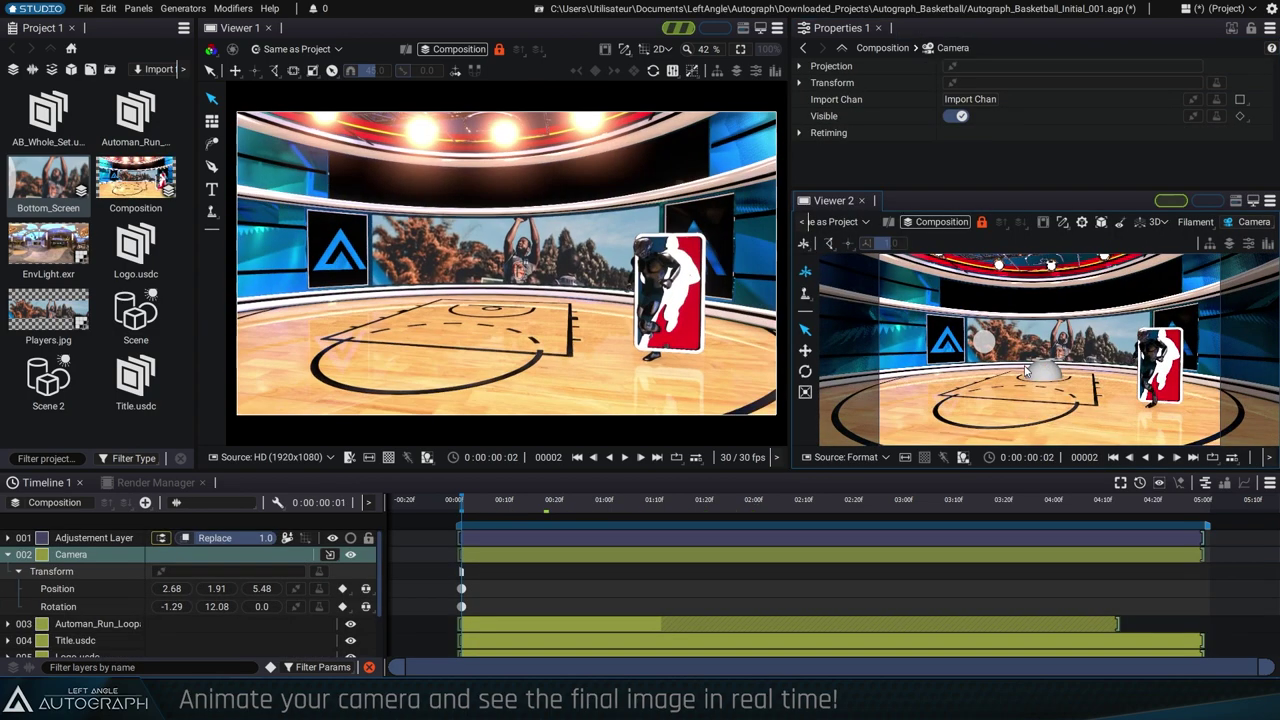
Add a second Position/Rotation camera keyframe at frame 60 and preview the camera move.
{"action": "left_click", "coordinate": [754, 502]}
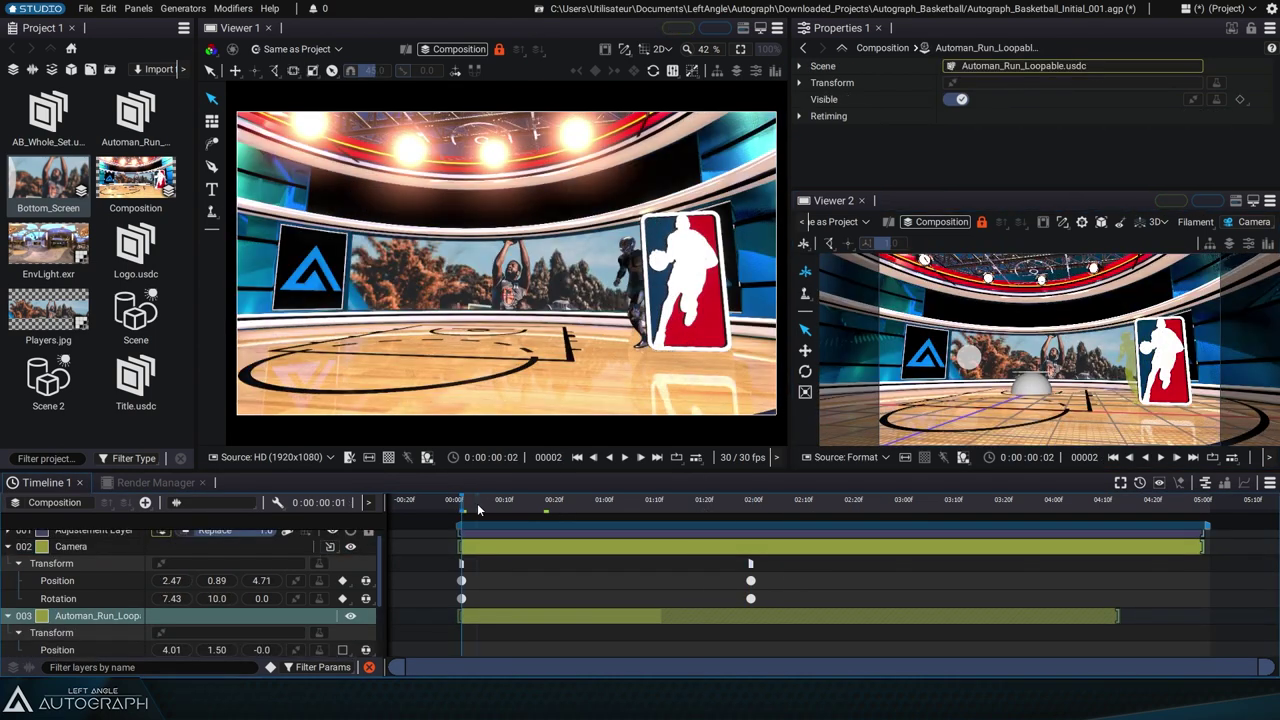
{"action": "left_click_drag", "start_coordinate": [468, 509], "coordinate": [706, 507]}
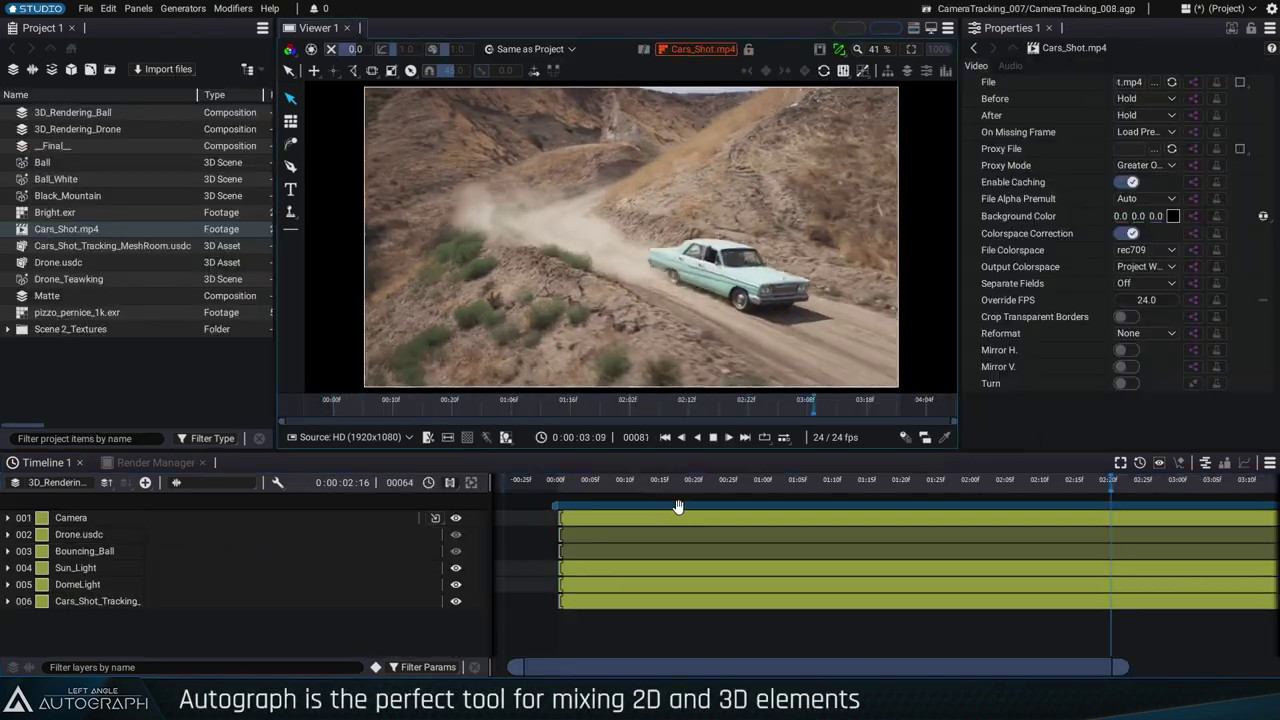
Stop playback and switch the viewer to the 3D_Rendering_Ball composition.
{"action": "left_click", "coordinate": [718, 403]}
{"action": "left_click", "coordinate": [692, 49]}
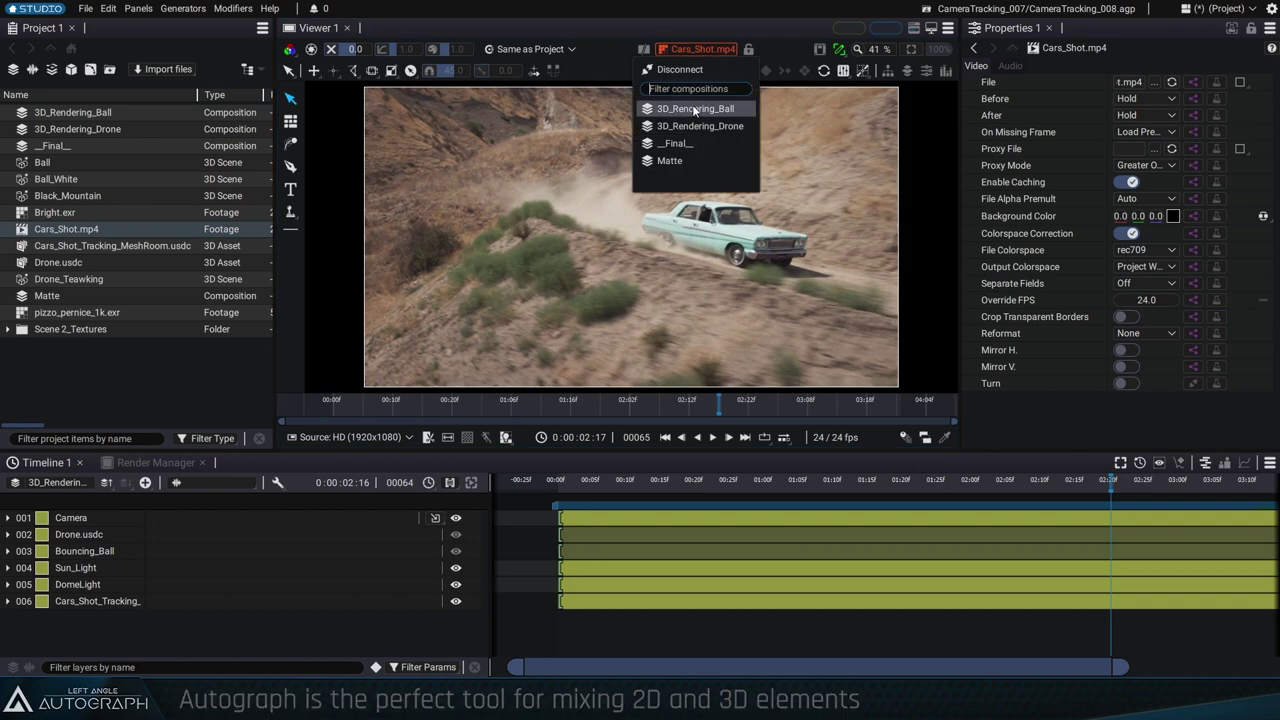
{"action": "left_click", "coordinate": [696, 109]}
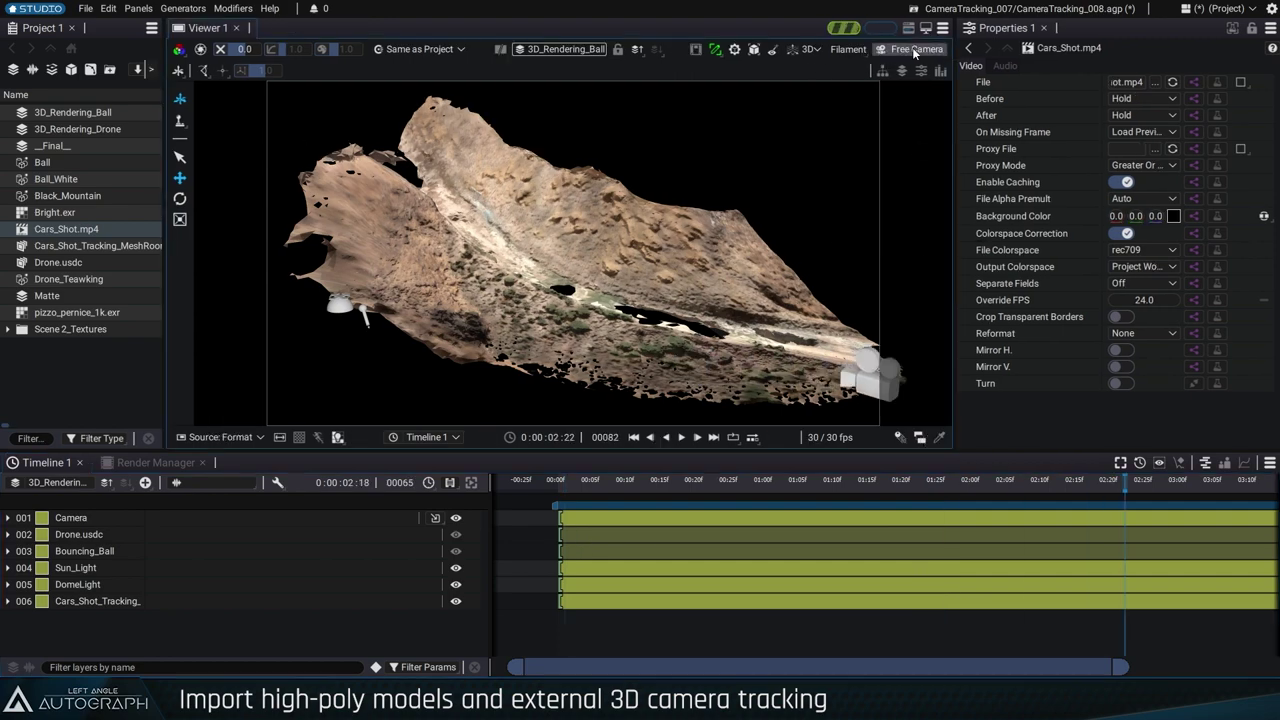
Set Current Camera to the tracked Camera and play the camera animation over the terrain.
{"action": "left_click", "coordinate": [915, 49]}
{"action": "left_click", "coordinate": [962, 95]}
{"action": "left_click", "coordinate": [958, 132]}
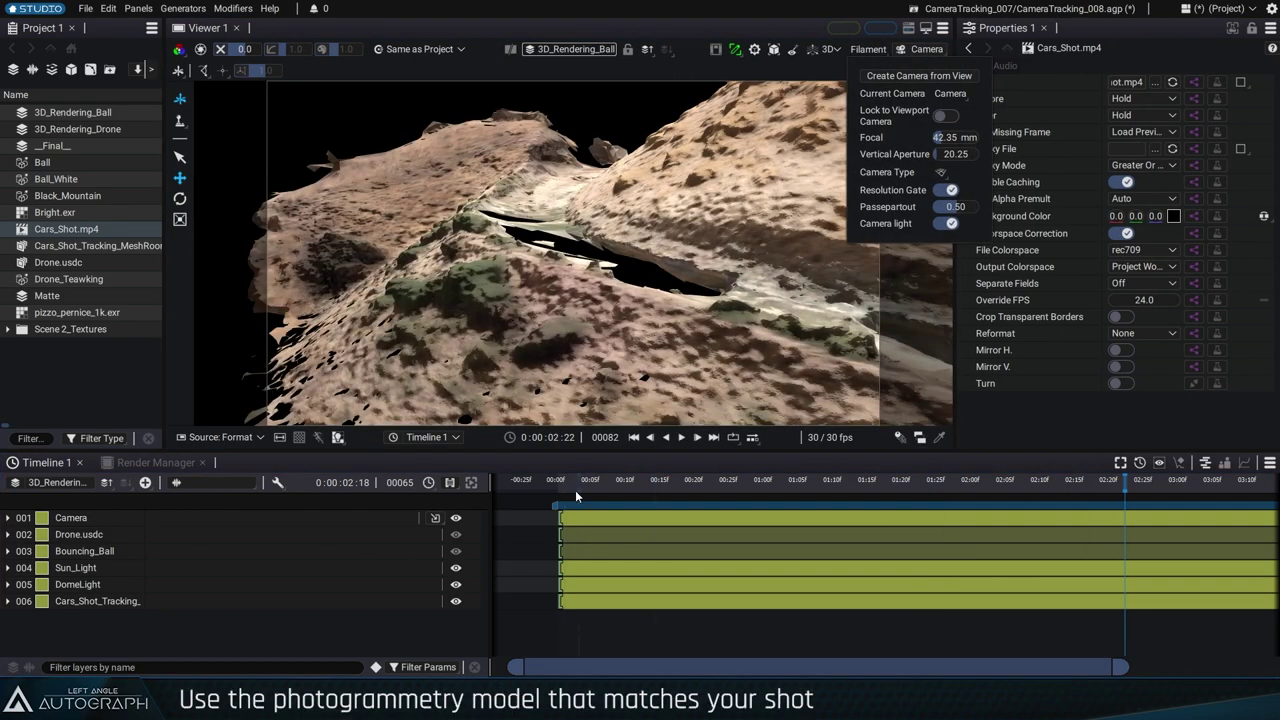
{"action": "left_click_drag", "start_coordinate": [575, 494], "coordinate": [783, 502]}
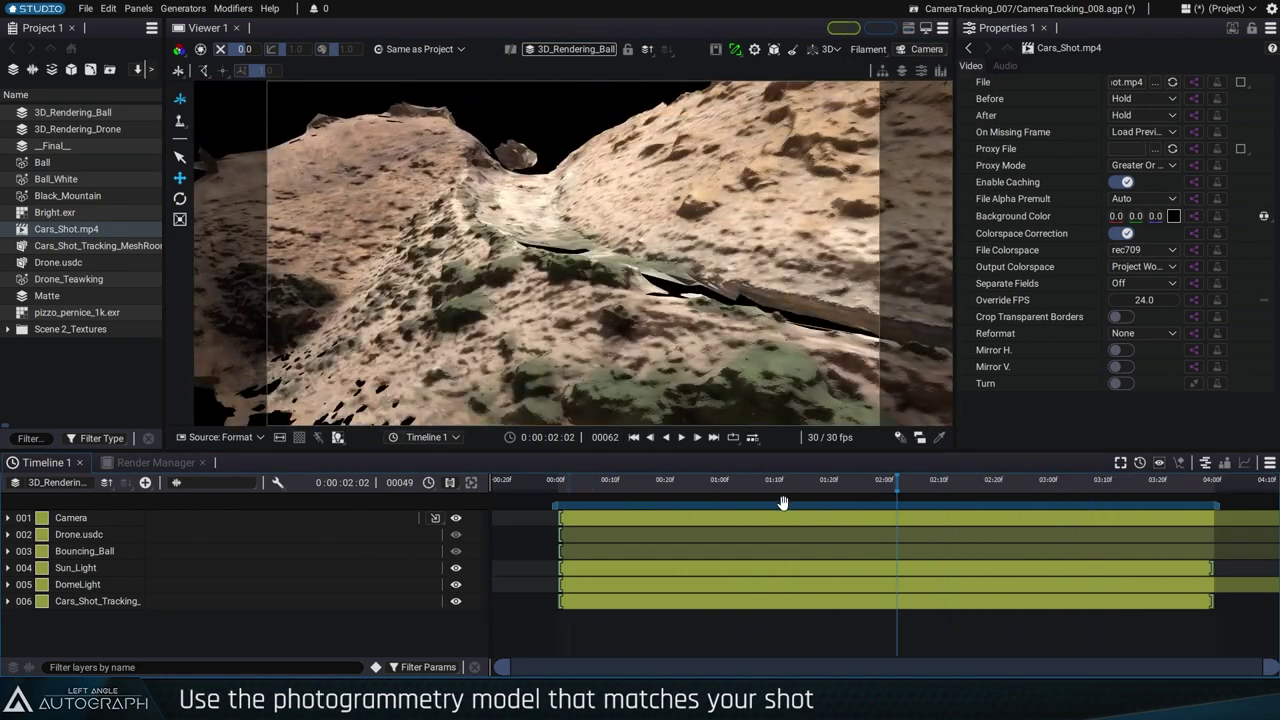
{"action": "key", "text": "space"}
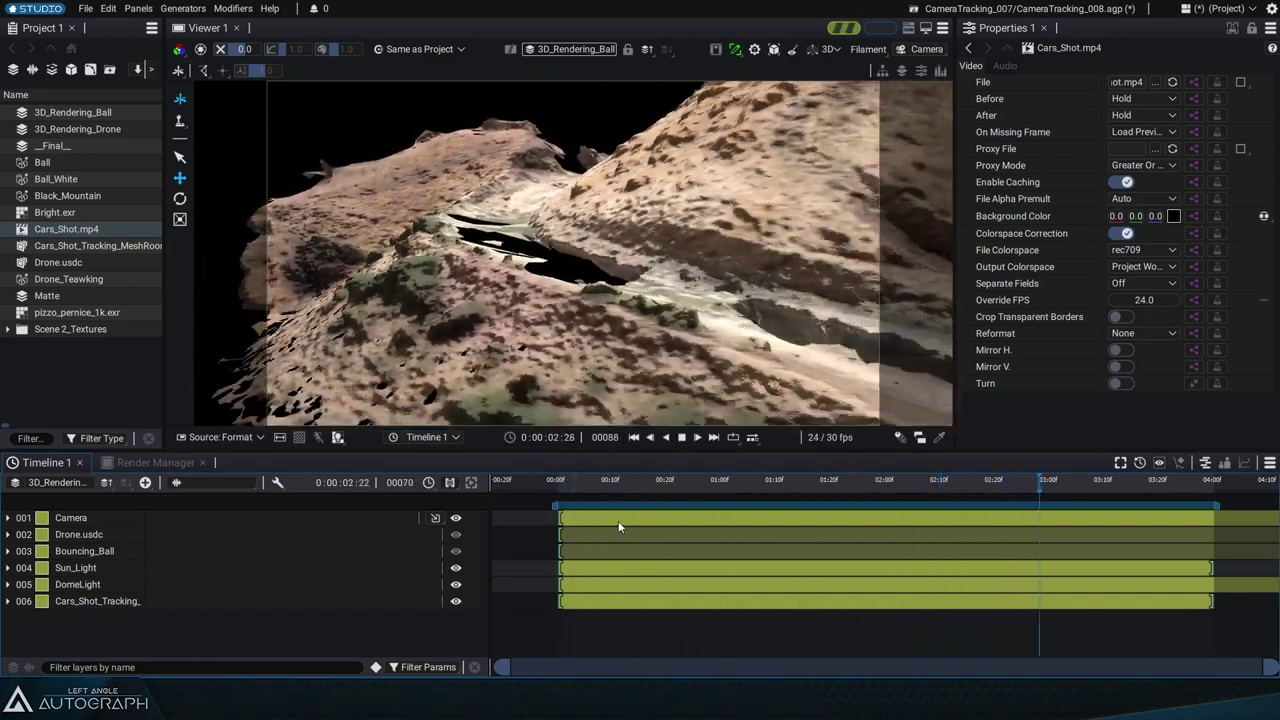
{"action": "key", "text": "space"}
Make Bouncing_Ball visible, scrub to check it, then view the 3D_Rendering_Drone composition.
{"action": "left_click", "coordinate": [456, 551]}
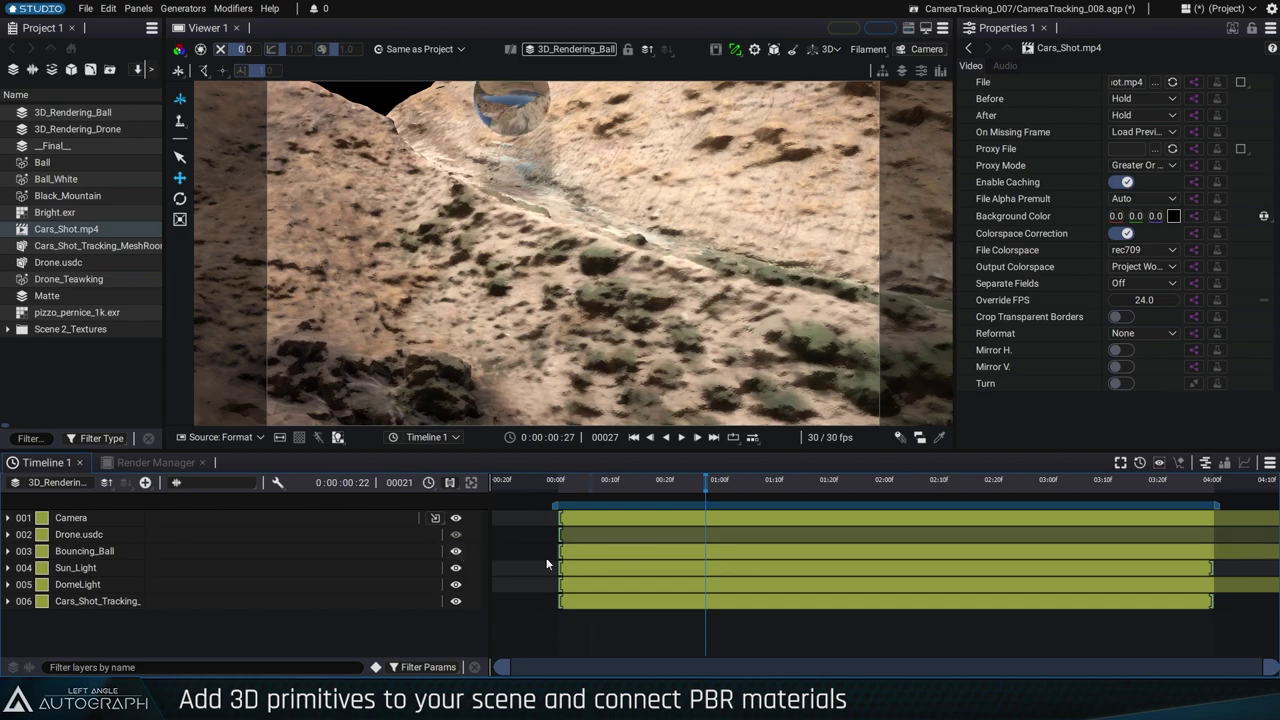
{"action": "mouse_move", "coordinate": [706, 484]}
{"action": "left_mouse_down"}
{"action": "mouse_move", "coordinate": [1098, 496]}
{"action": "mouse_move", "coordinate": [842, 482]}
{"action": "mouse_move", "coordinate": [608, 494]}
{"action": "left_mouse_up"}
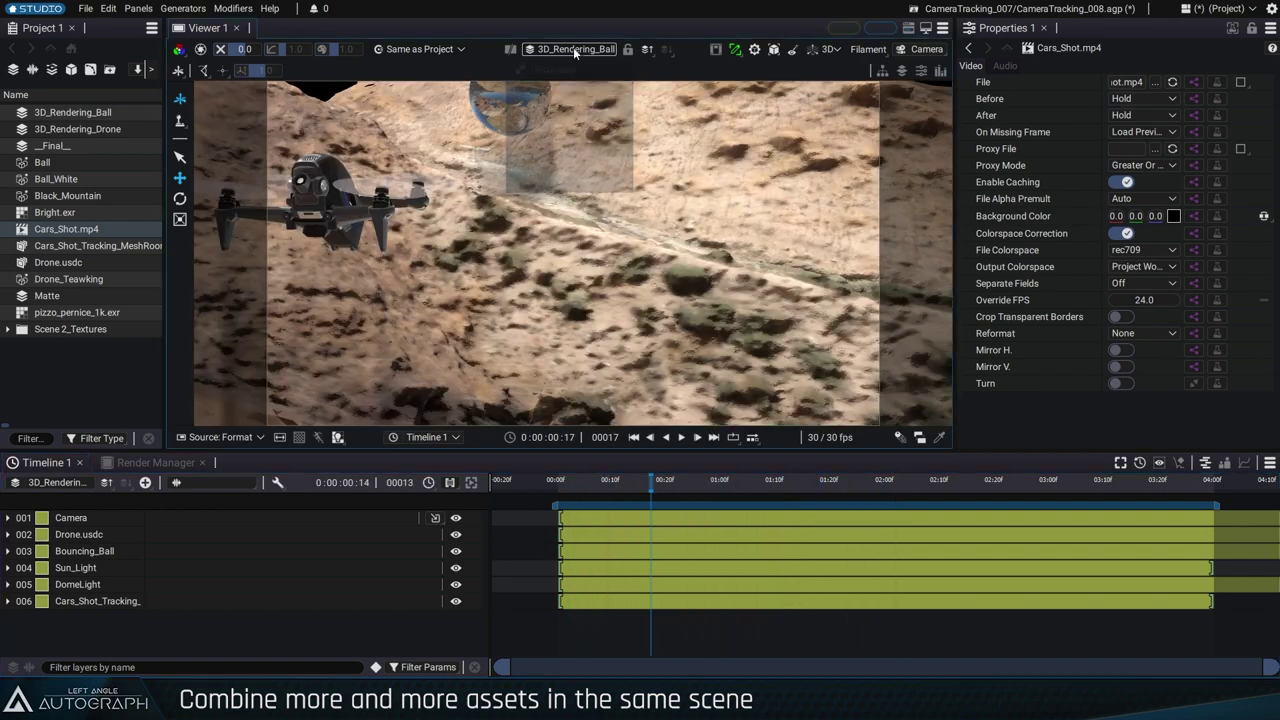
{"action": "left_click", "coordinate": [573, 48]}
{"action": "left_click", "coordinate": [609, 125]}
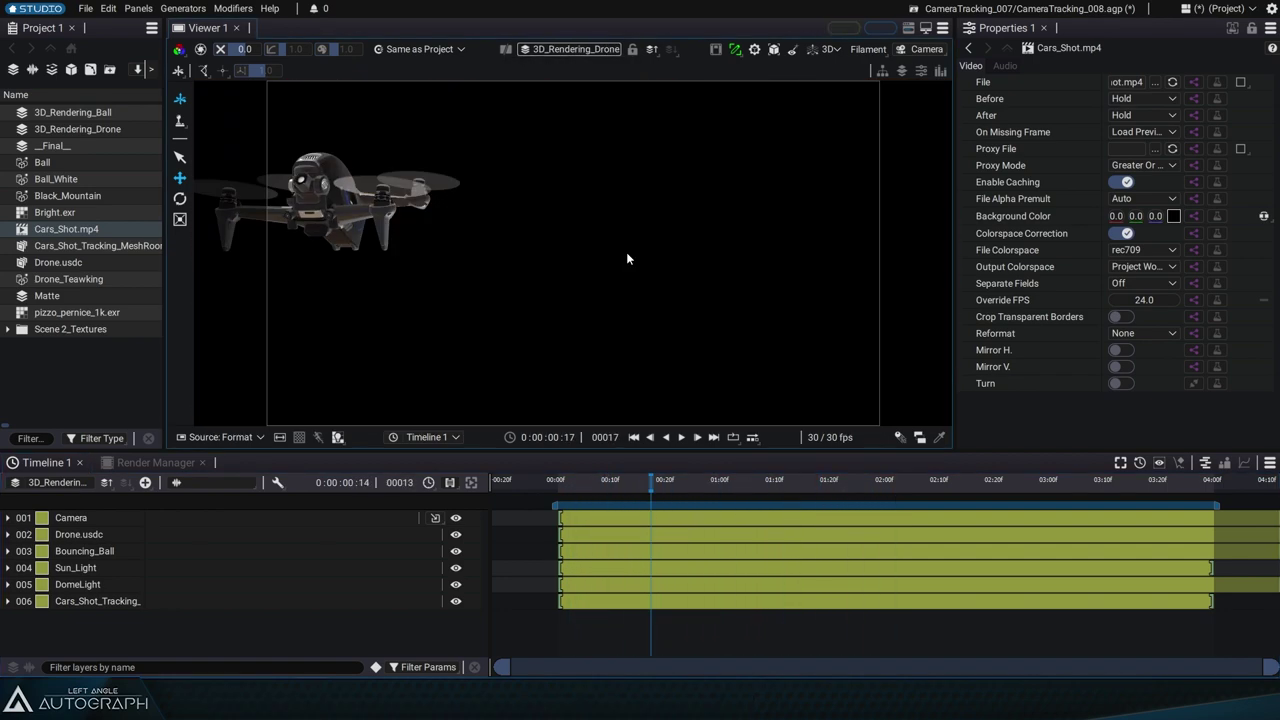
Scrub and orbit the drone in Free Camera, ending at frame 93.
{"action": "left_click_drag", "start_coordinate": [660, 485], "coordinate": [1044, 488]}
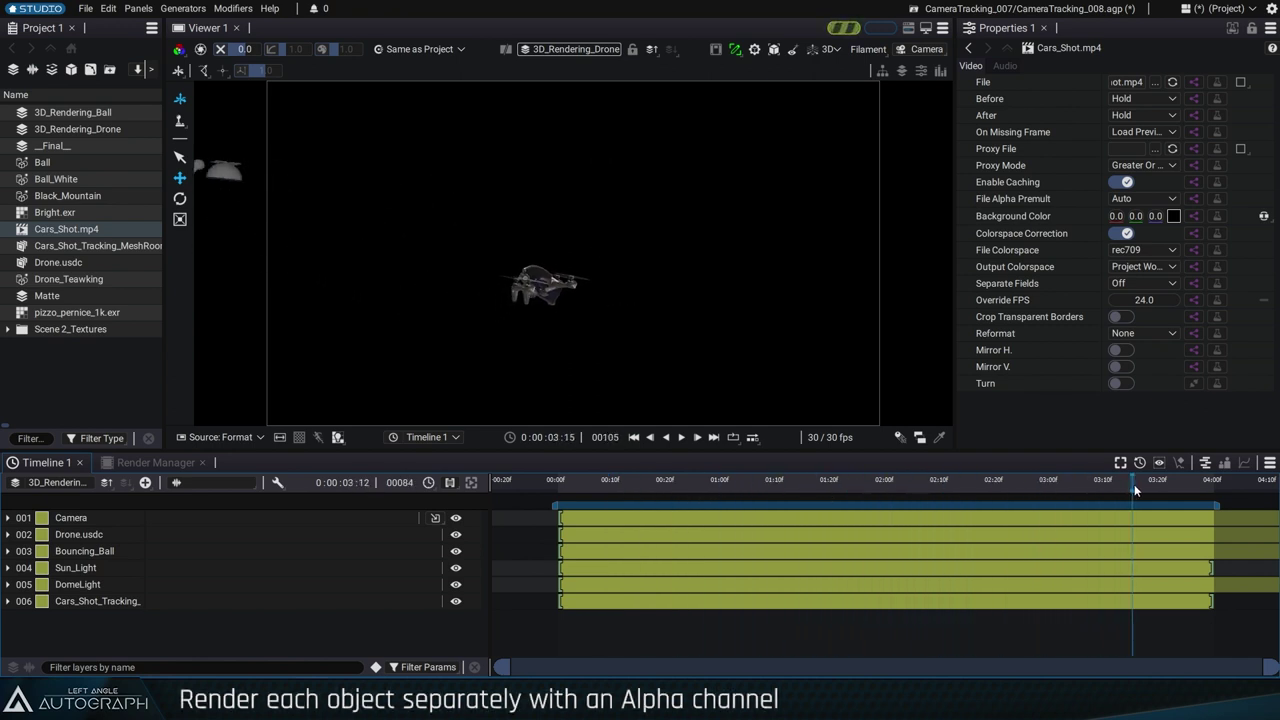
{"action": "left_click_drag", "start_coordinate": [1044, 488], "coordinate": [622, 486]}
{"action": "left_click_drag", "start_coordinate": [803, 372], "coordinate": [492, 279]}
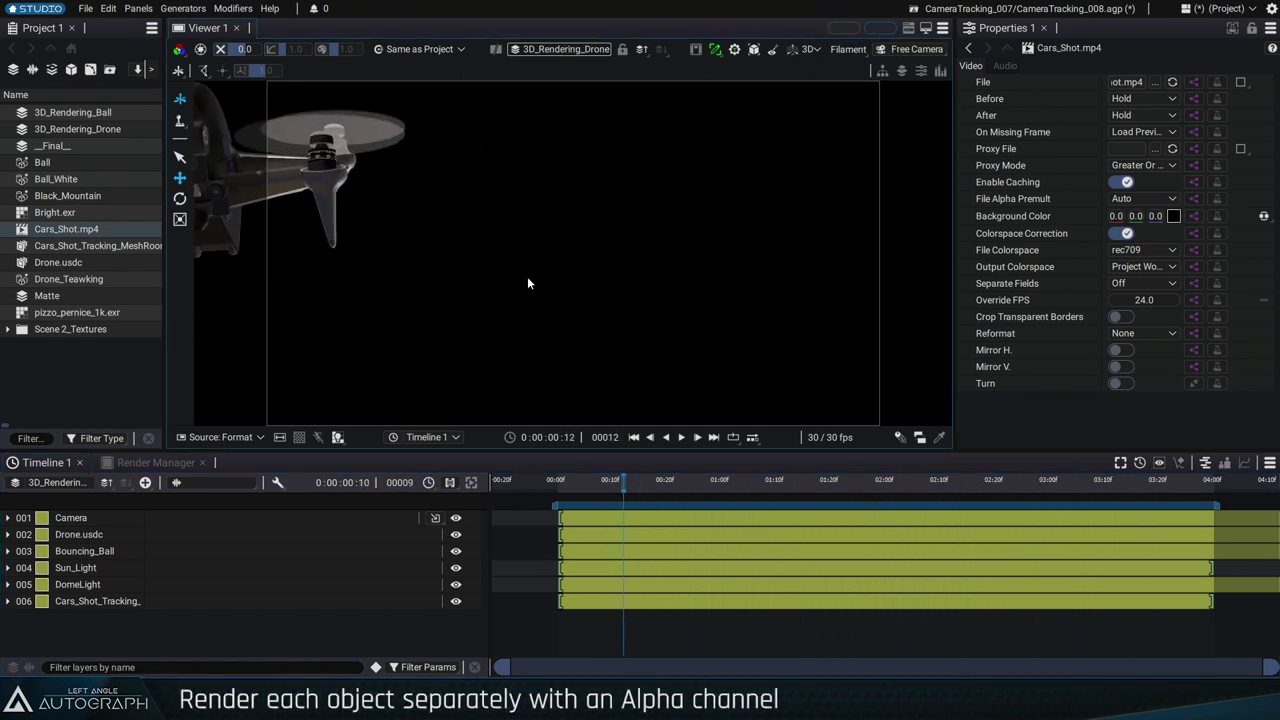
{"action": "left_click", "coordinate": [570, 485]}
{"action": "mouse_move", "coordinate": [570, 485]}
{"action": "left_mouse_down"}
{"action": "mouse_move", "coordinate": [1109, 514]}
{"action": "mouse_move", "coordinate": [667, 528]}
{"action": "left_mouse_up"}
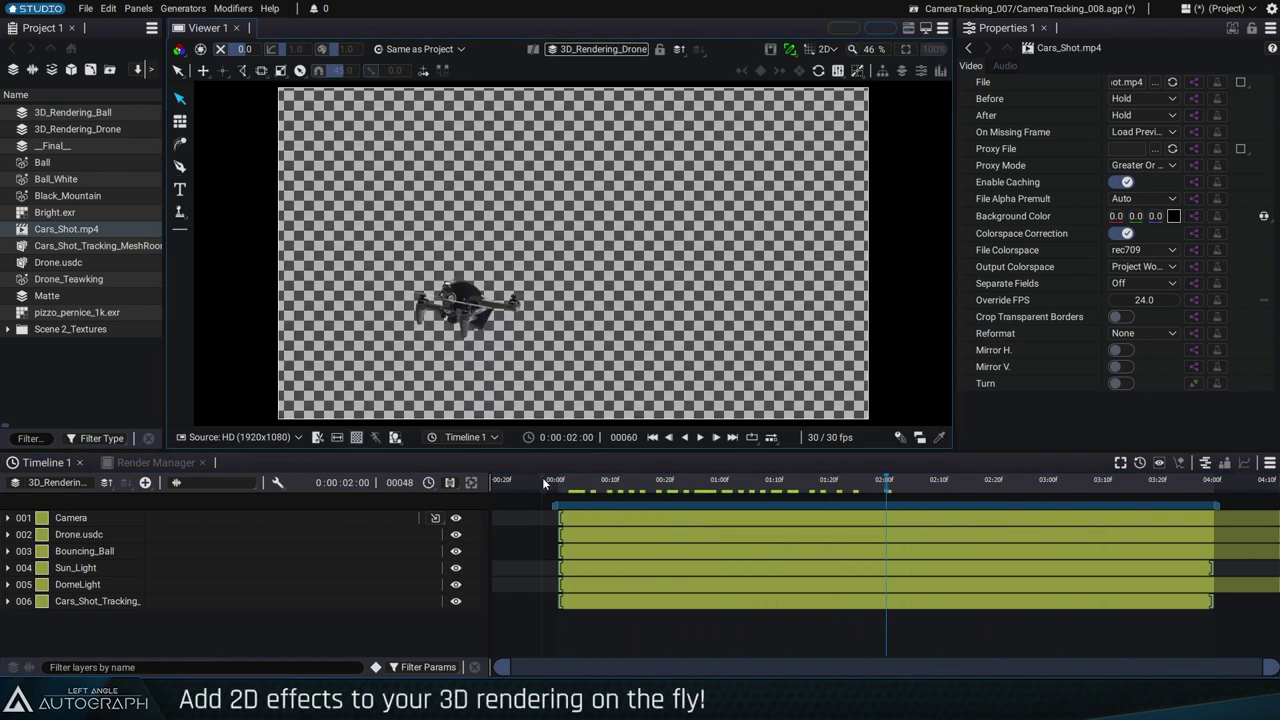
{"action": "left_click_drag", "start_coordinate": [544, 484], "coordinate": [1073, 493]}
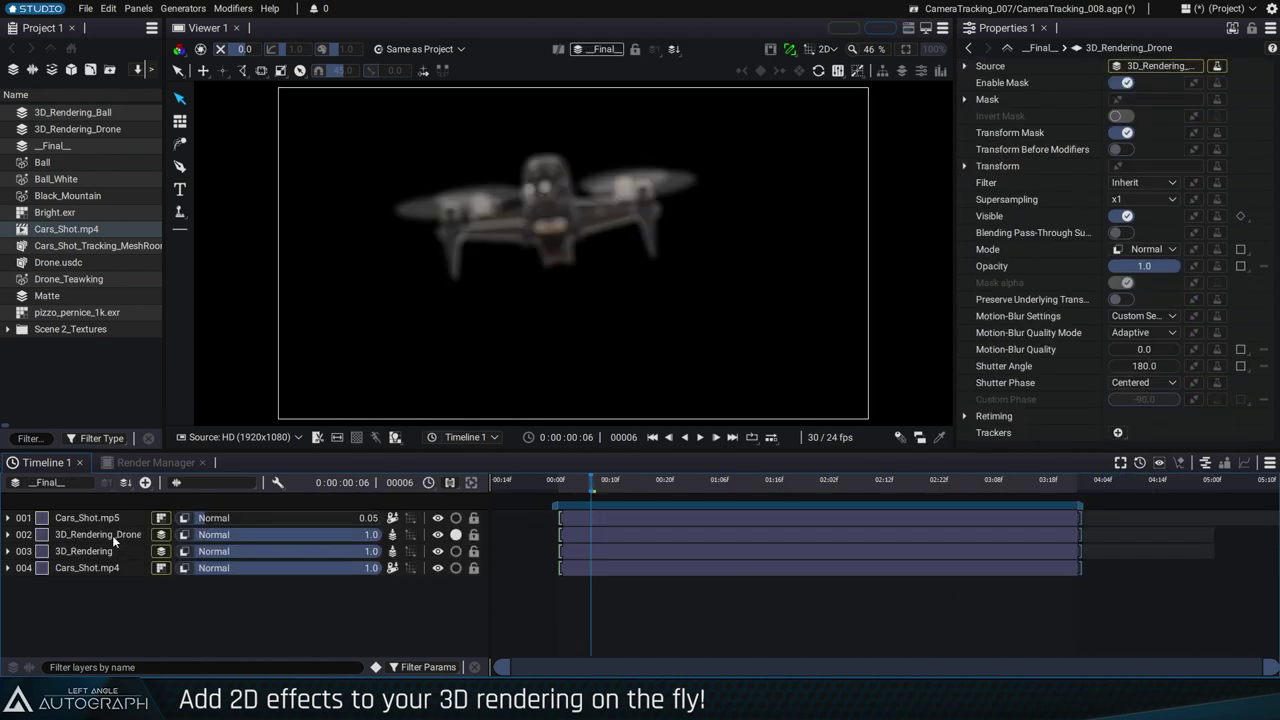
Turn the drone layer's Grade, Light-Wrap and Defocus effects off, then back on.
{"action": "left_click", "coordinate": [112, 535]}
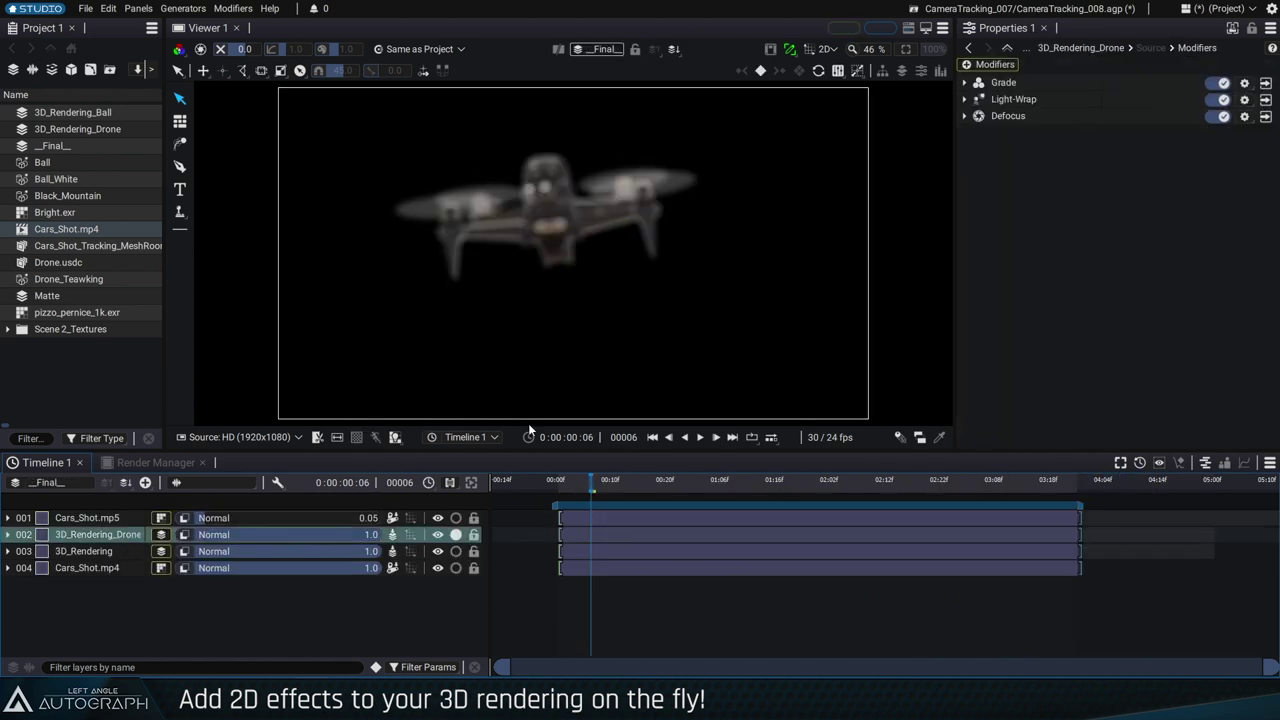
{"action": "left_click_drag", "start_coordinate": [1216, 83], "coordinate": [1220, 116]}
{"action": "left_click", "coordinate": [1216, 83]}
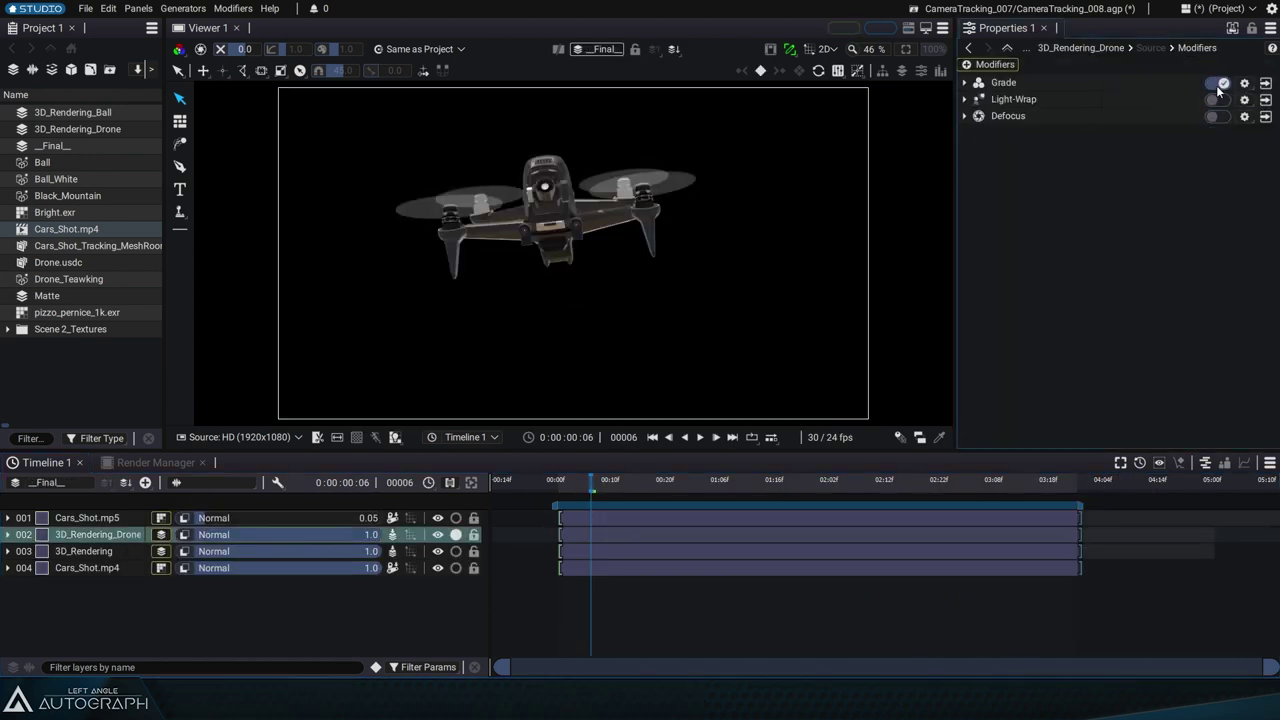
{"action": "left_click", "coordinate": [1216, 99]}
{"action": "left_click", "coordinate": [1216, 116]}
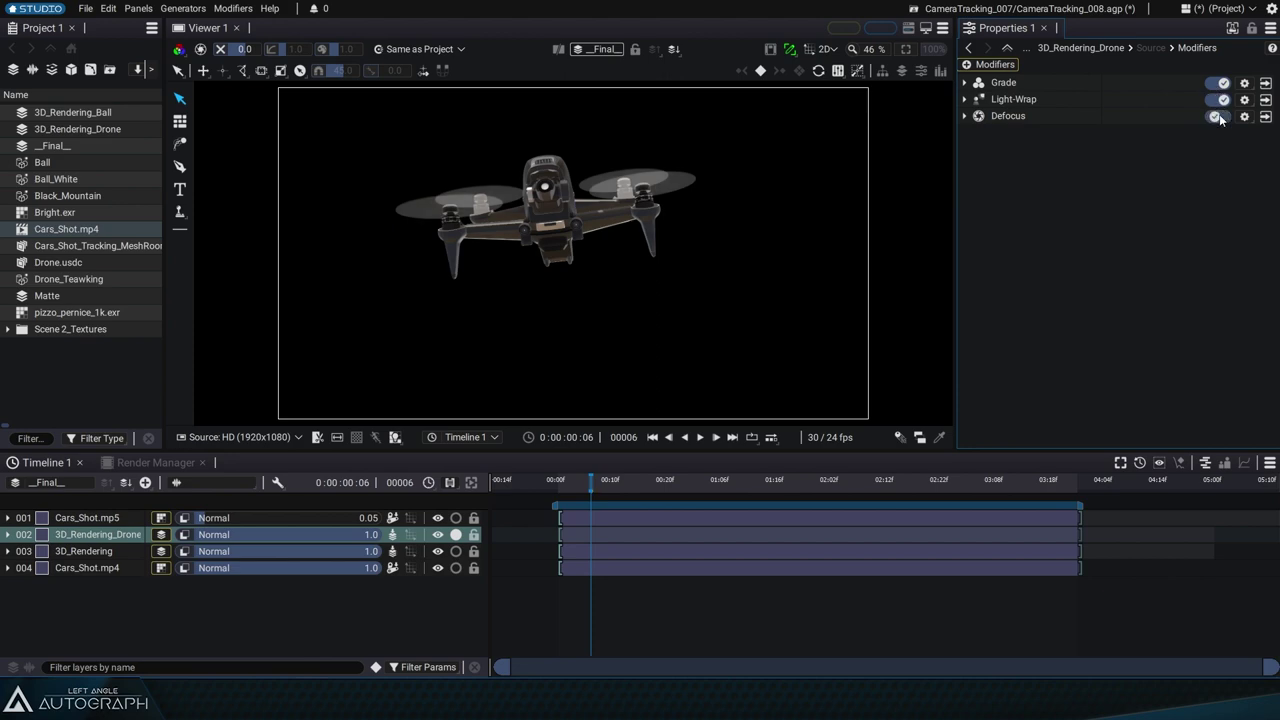
Play the final drone composite from frame 35, then scrub to the FOOTBALL logo.
{"action": "mouse_move", "coordinate": [591, 483]}
{"action": "left_mouse_down"}
{"action": "mouse_move", "coordinate": [757, 488]}
{"action": "mouse_move", "coordinate": [557, 497]}
{"action": "left_mouse_up"}
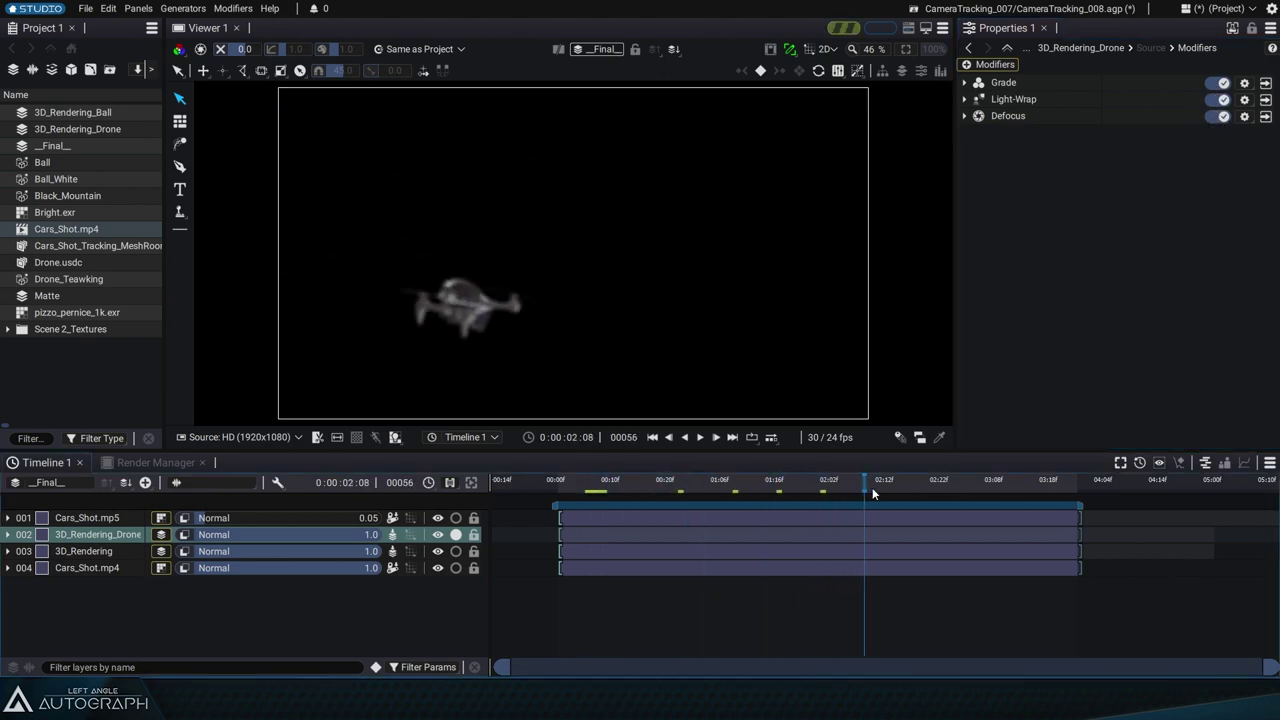
{"action": "key", "text": "space"}
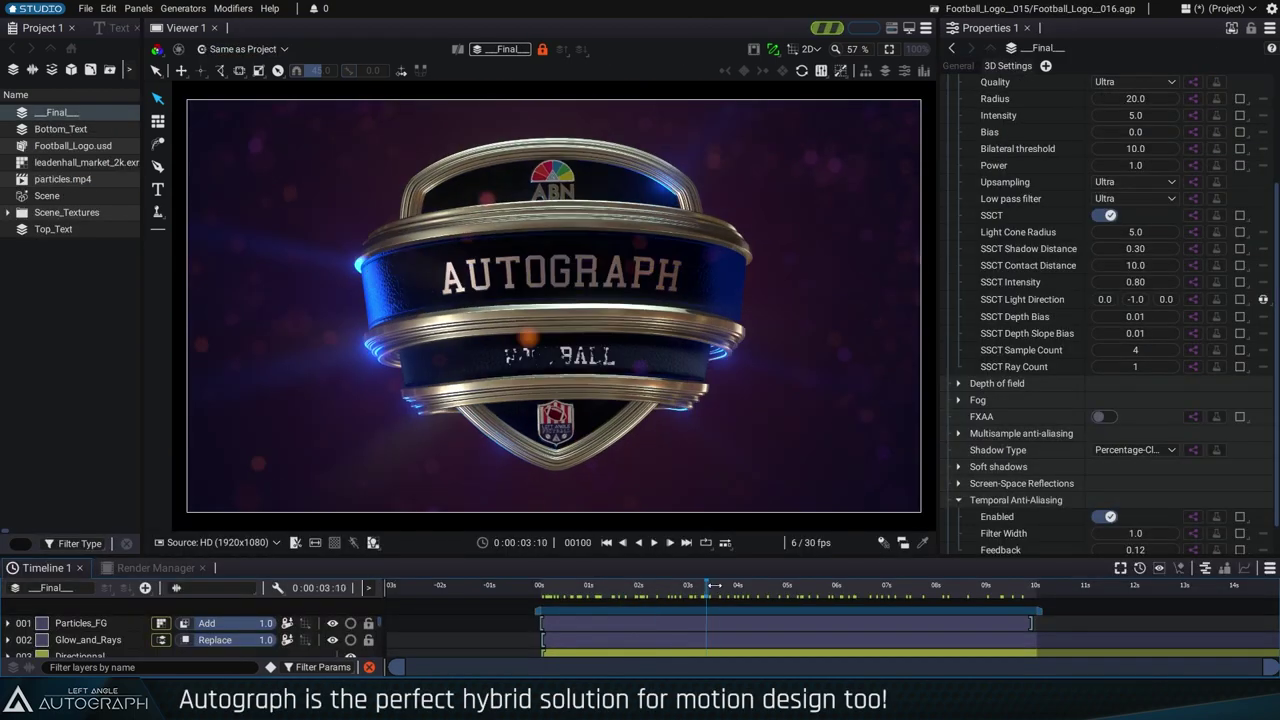
{"action": "left_click_drag", "start_coordinate": [714, 585], "coordinate": [957, 583]}
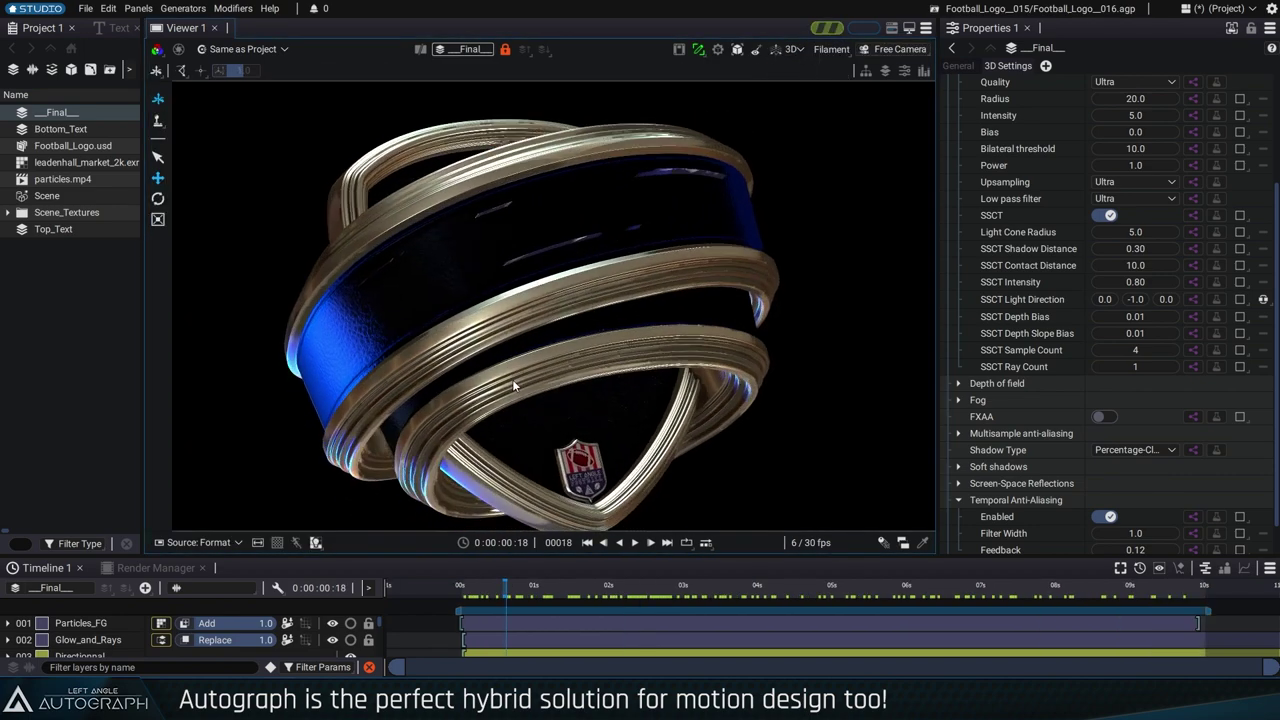
Go to the frame showing the text and set Bottom_Text's Source Text to 'REALTIME 3D'.
{"action": "left_click", "coordinate": [689, 590]}
{"action": "left_click_drag", "start_coordinate": [689, 597], "coordinate": [756, 601]}
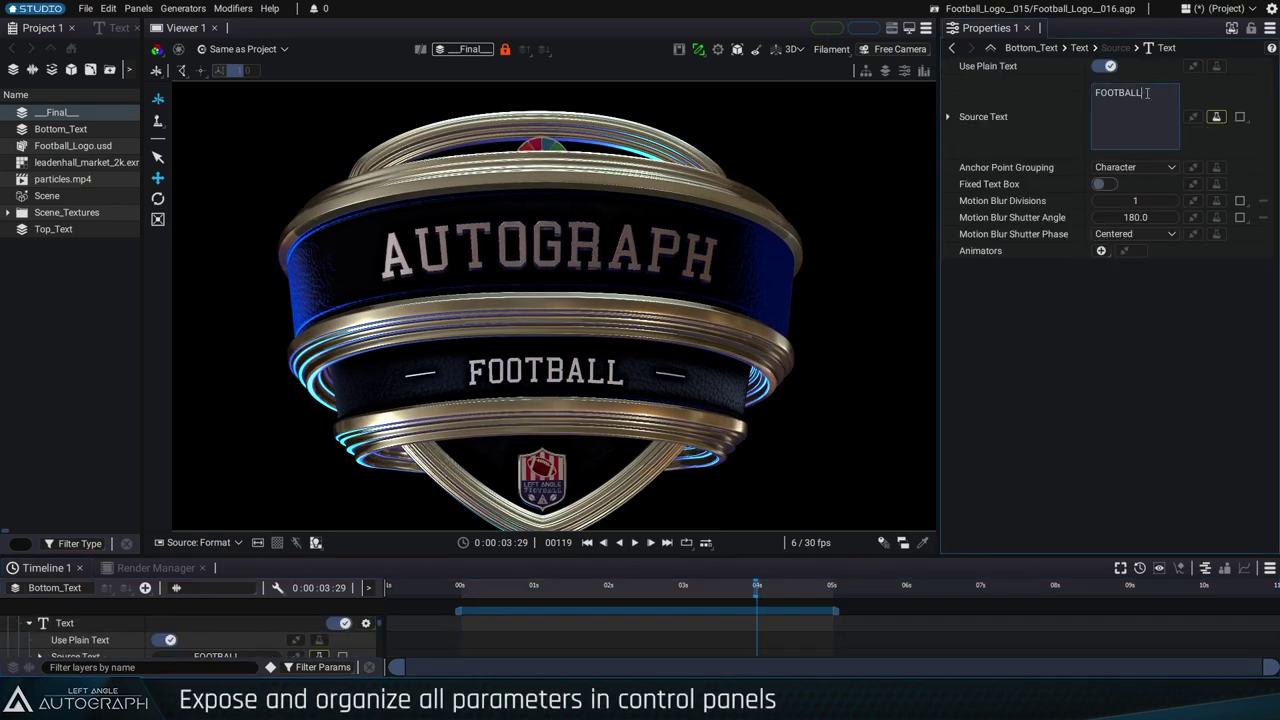
{"action": "double_click", "coordinate": [1122, 112]}
{"action": "type", "text": "REALTIME 3D"}
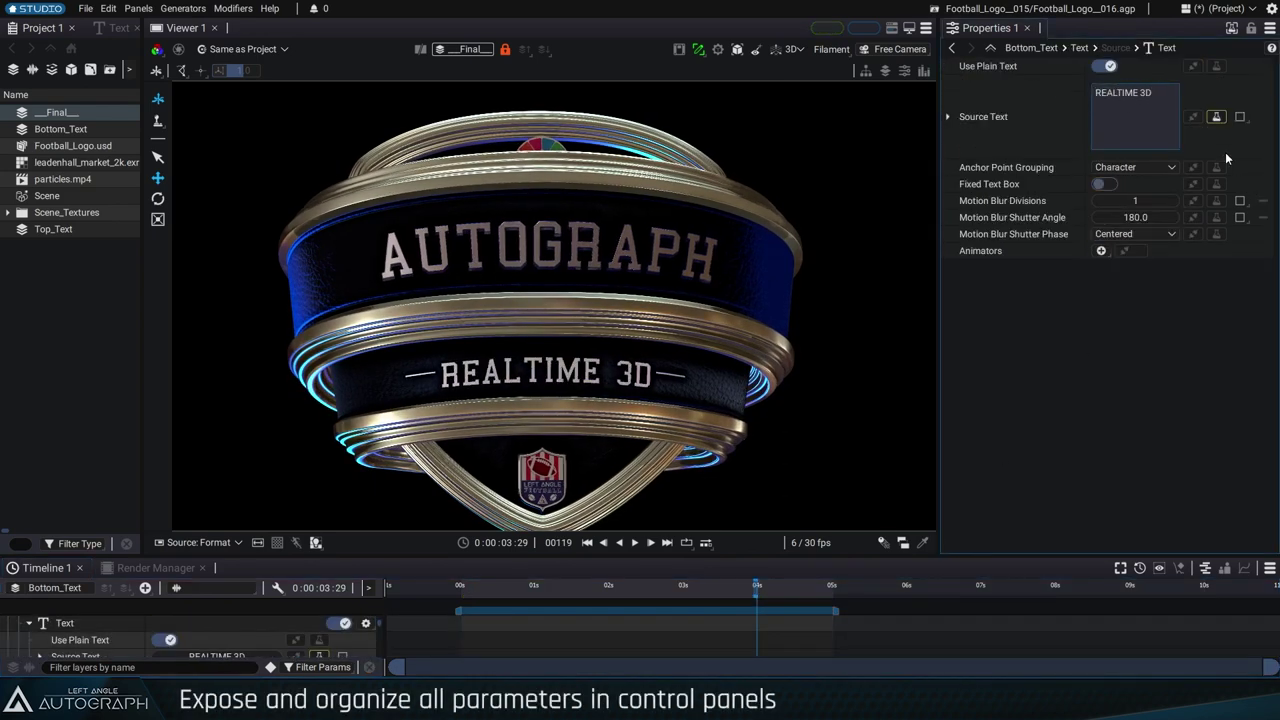
Zoom the timeline and scrub frames 58–75 to review the new banner text.
{"action": "mouse_move", "coordinate": [666, 588]}
{"action": "left_mouse_down"}
{"action": "mouse_move", "coordinate": [792, 587]}
{"action": "mouse_move", "coordinate": [730, 587]}
{"action": "left_mouse_up"}
{"action": "scroll", "coordinate": [603, 403], "scroll_direction": "up", "scroll_amount": 5}
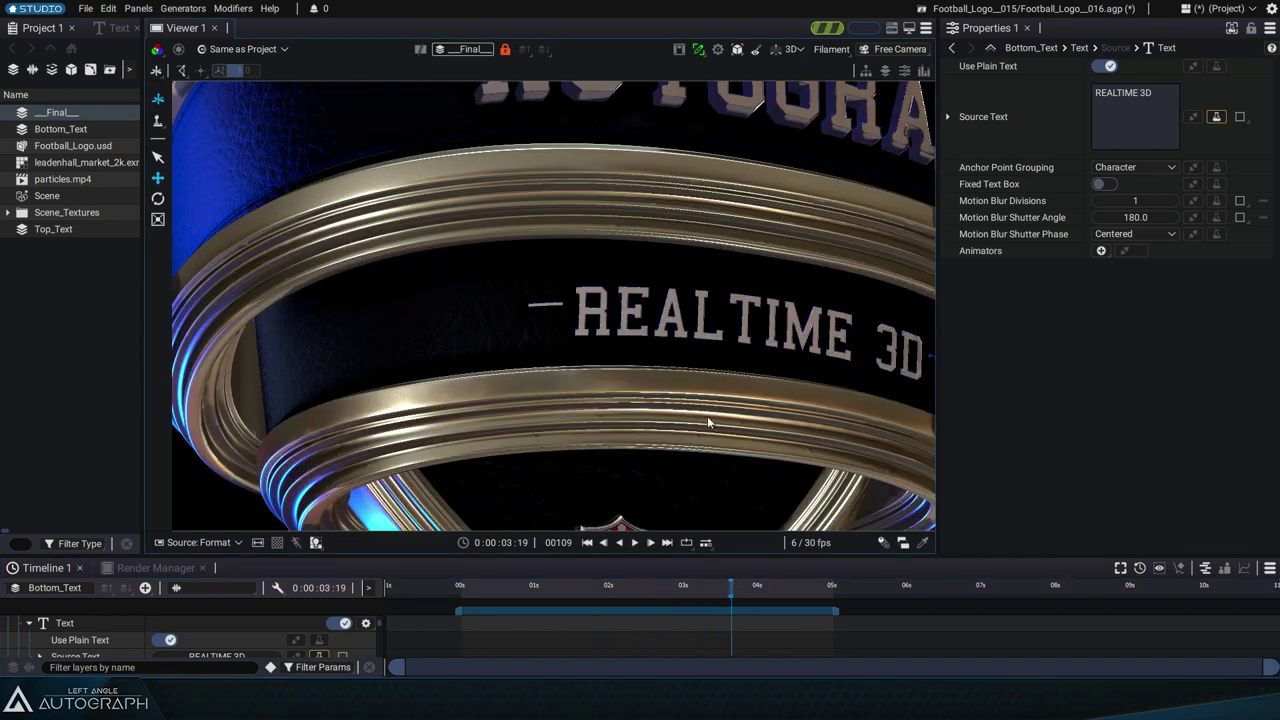
{"action": "left_click", "coordinate": [606, 590]}
{"action": "left_click_drag", "start_coordinate": [606, 590], "coordinate": [646, 588]}
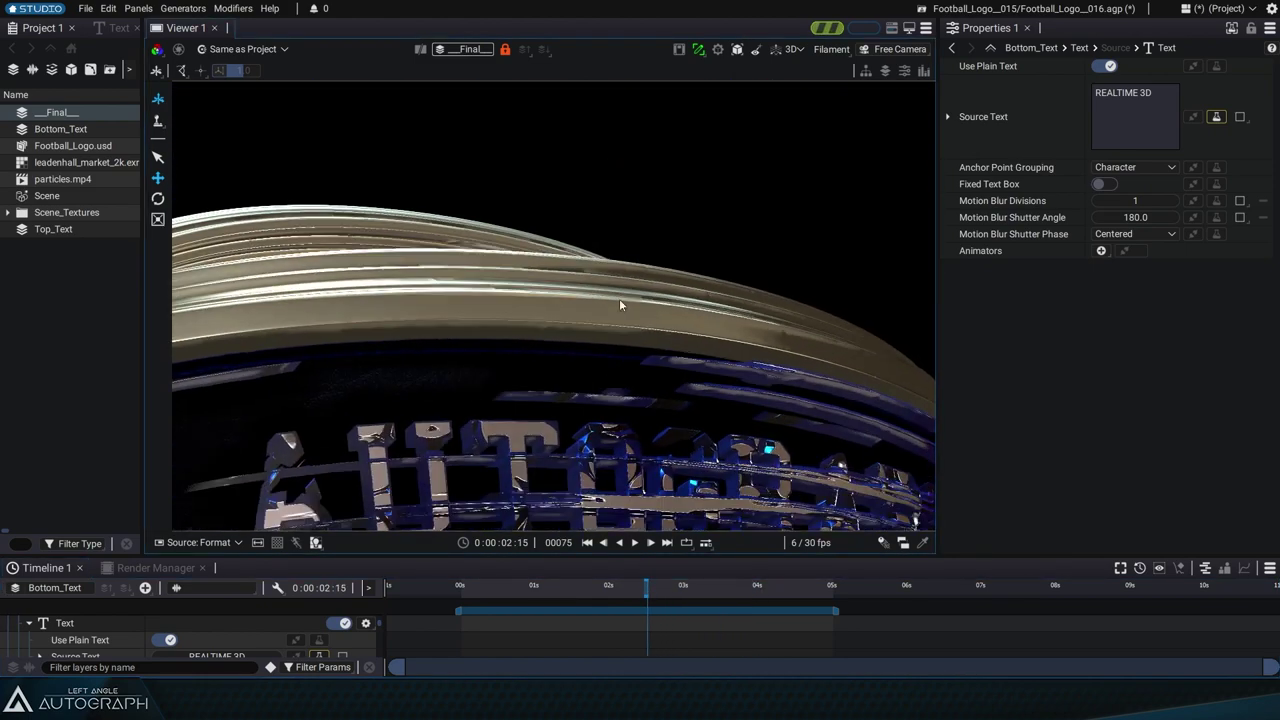
{"action": "left_click", "coordinate": [606, 590]}
{"action": "left_click_drag", "start_coordinate": [611, 591], "coordinate": [768, 583]}
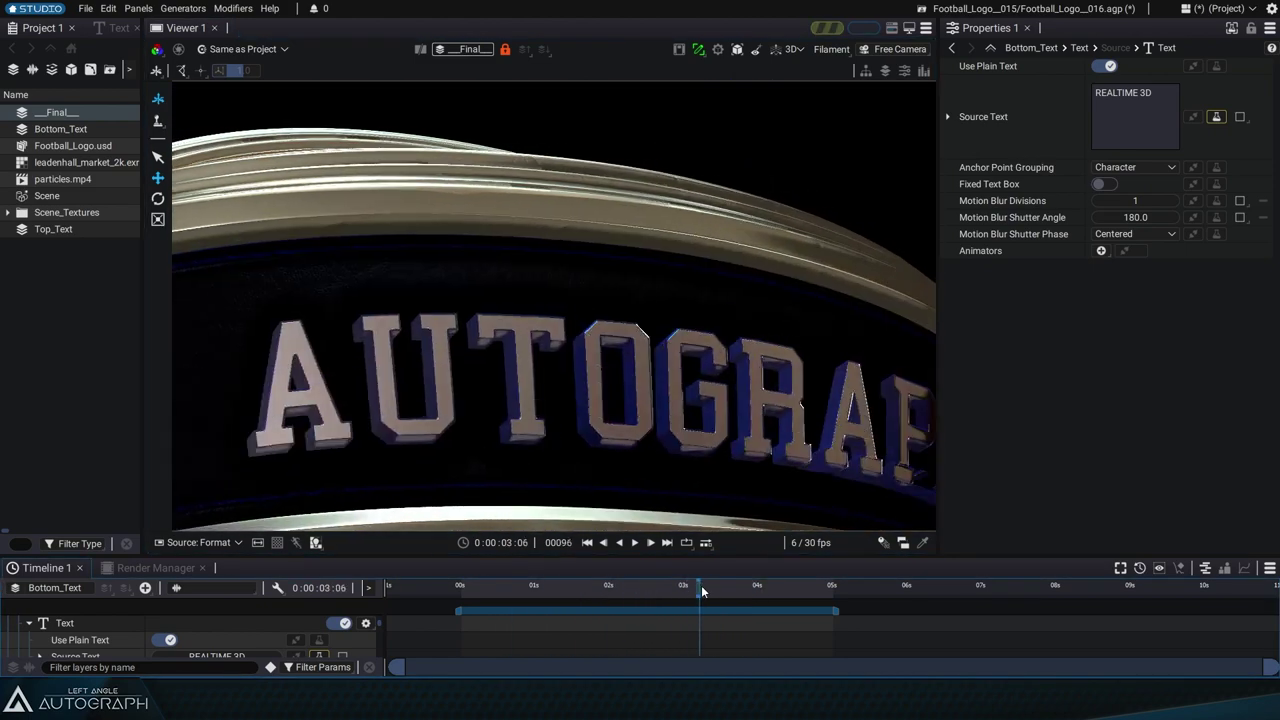